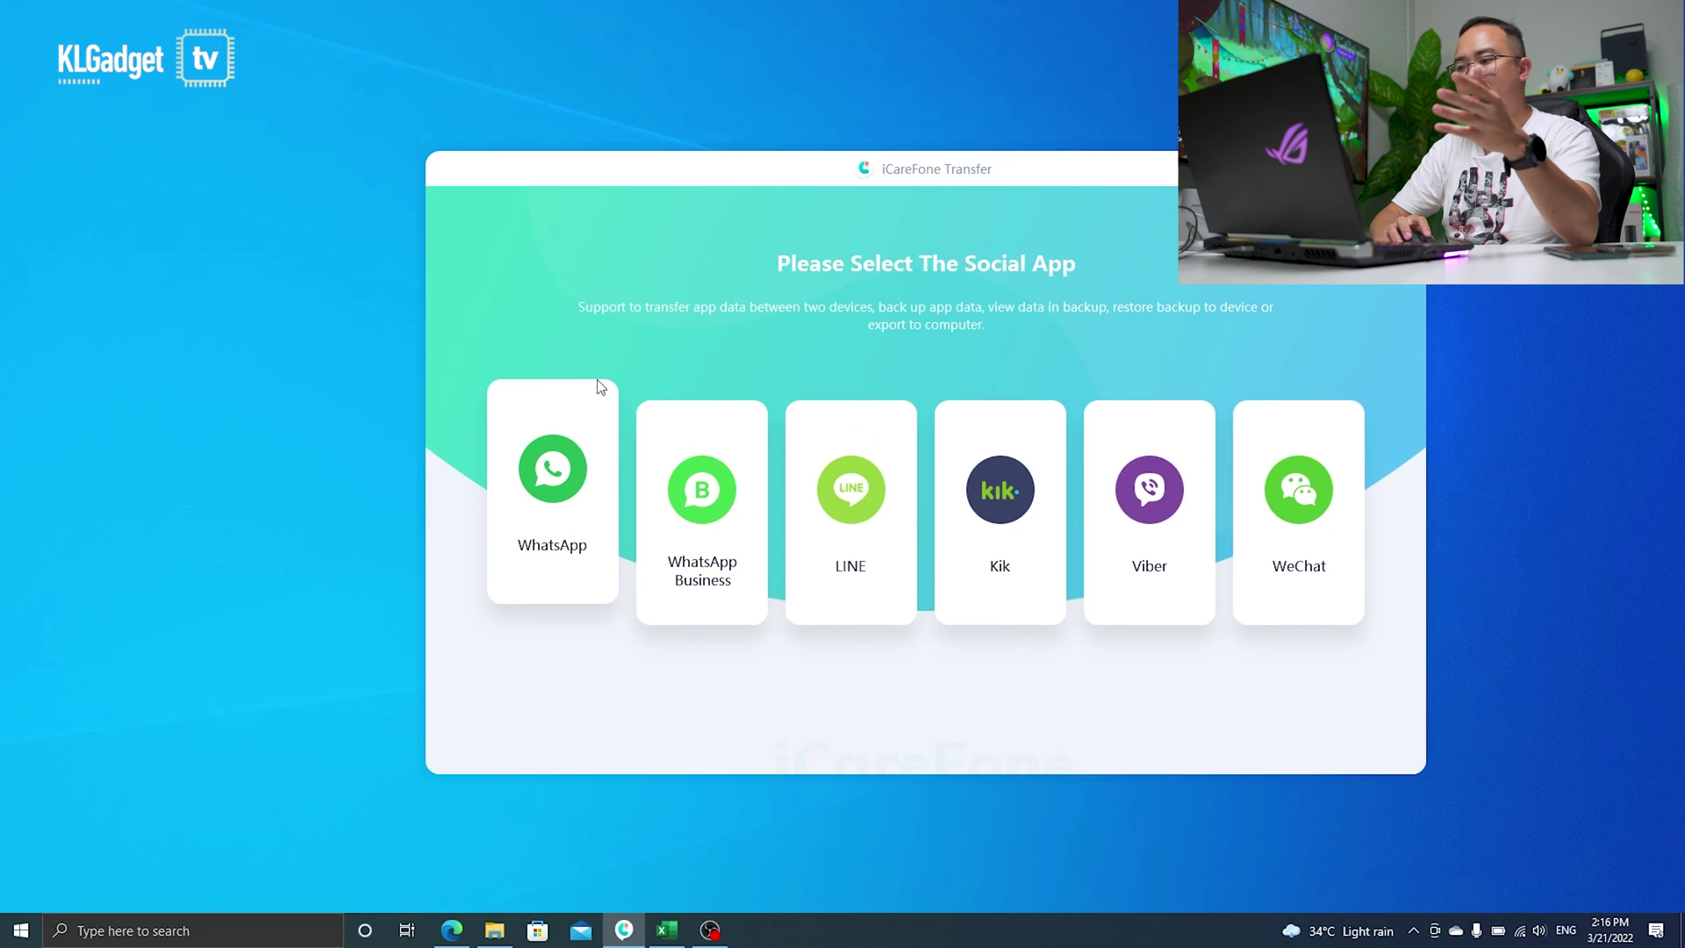
# Choose WhatsApp and go to its Backup page for device-to-computer backup
pyautogui.click(554, 539)
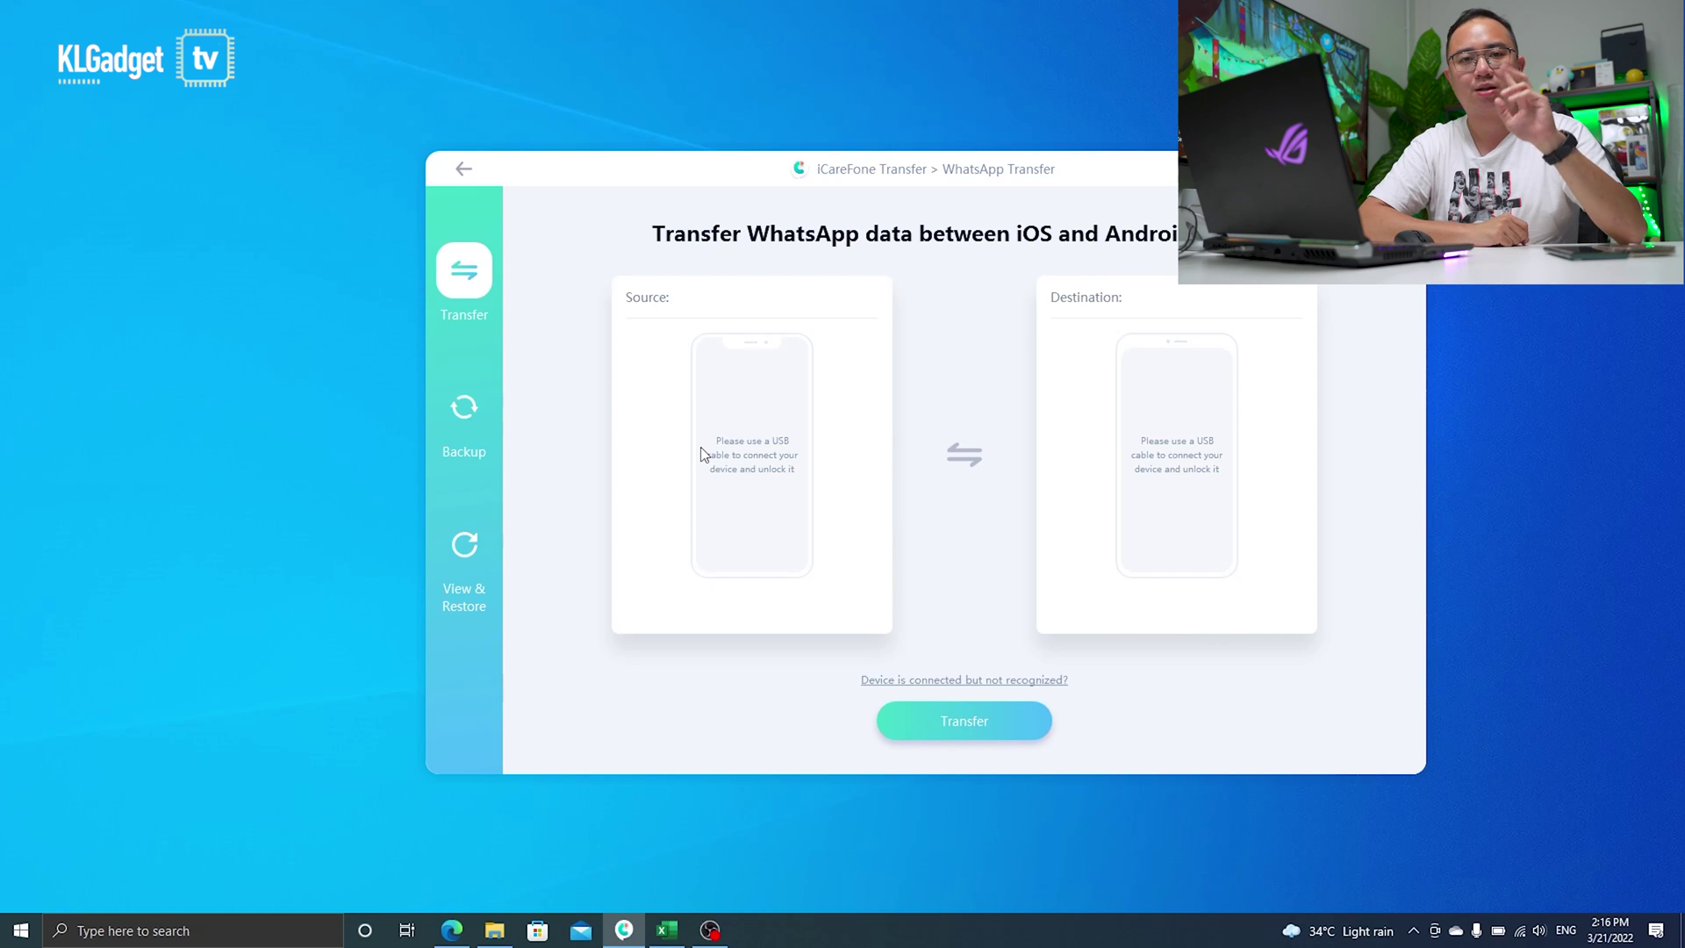
pyautogui.click(483, 414)
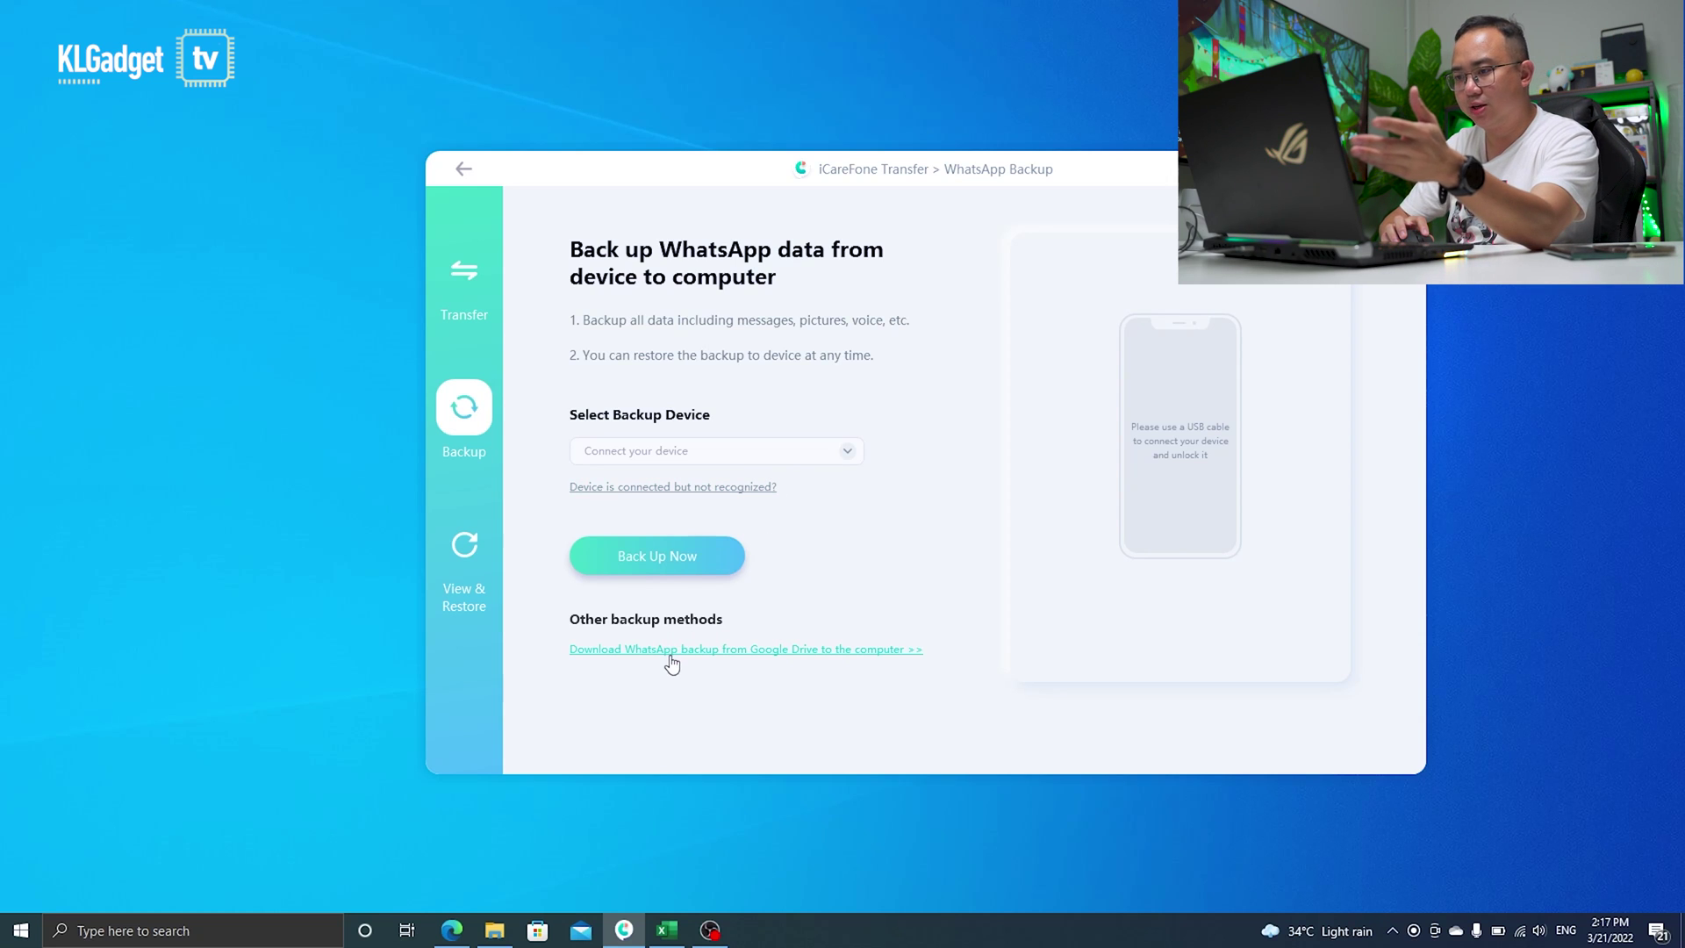
# Choose the Google Drive download option and sign in with the Google account password, retrying after the error
pyautogui.click(875, 653)
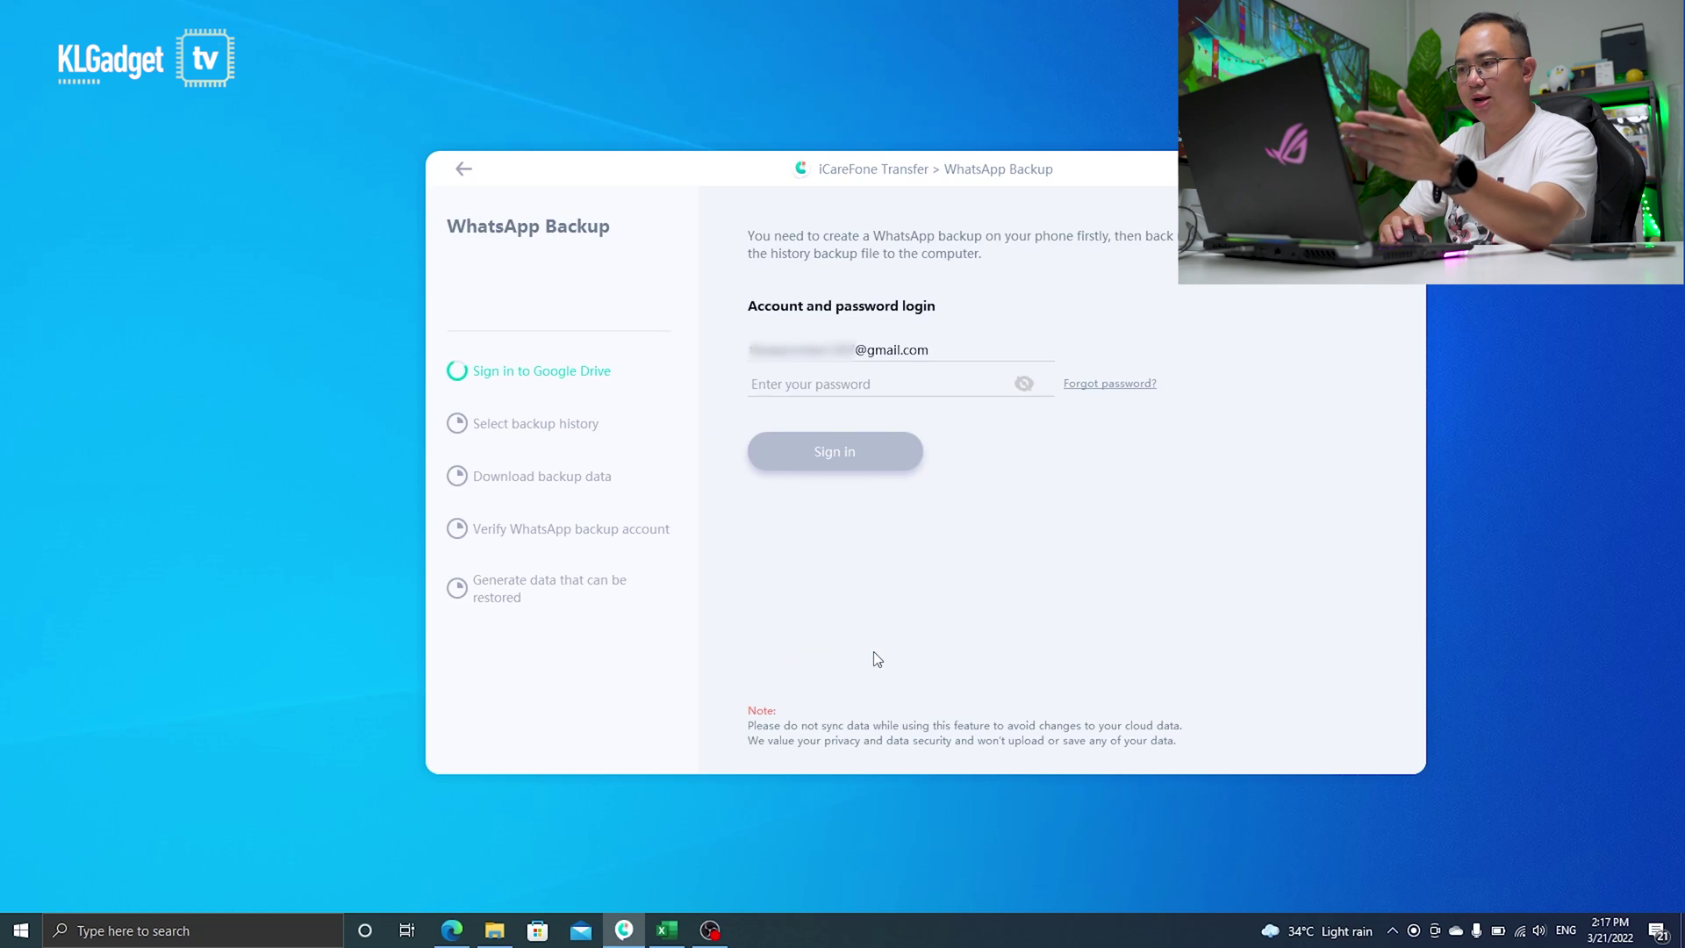
pyautogui.click(829, 386)
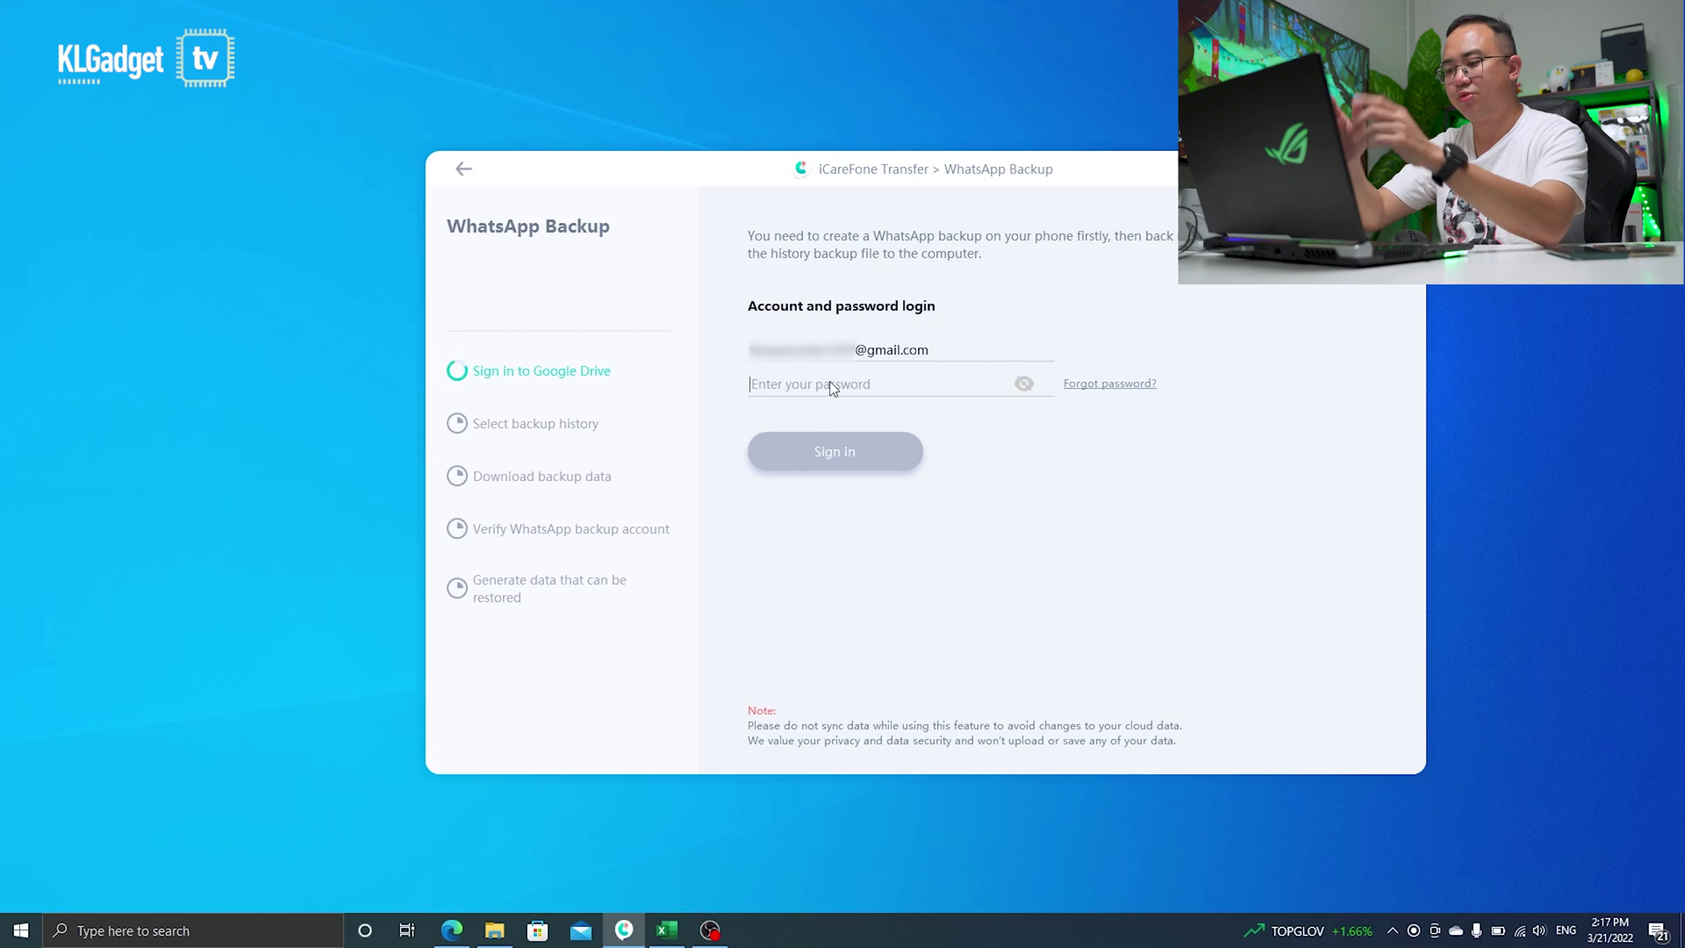
pyautogui.write('******')
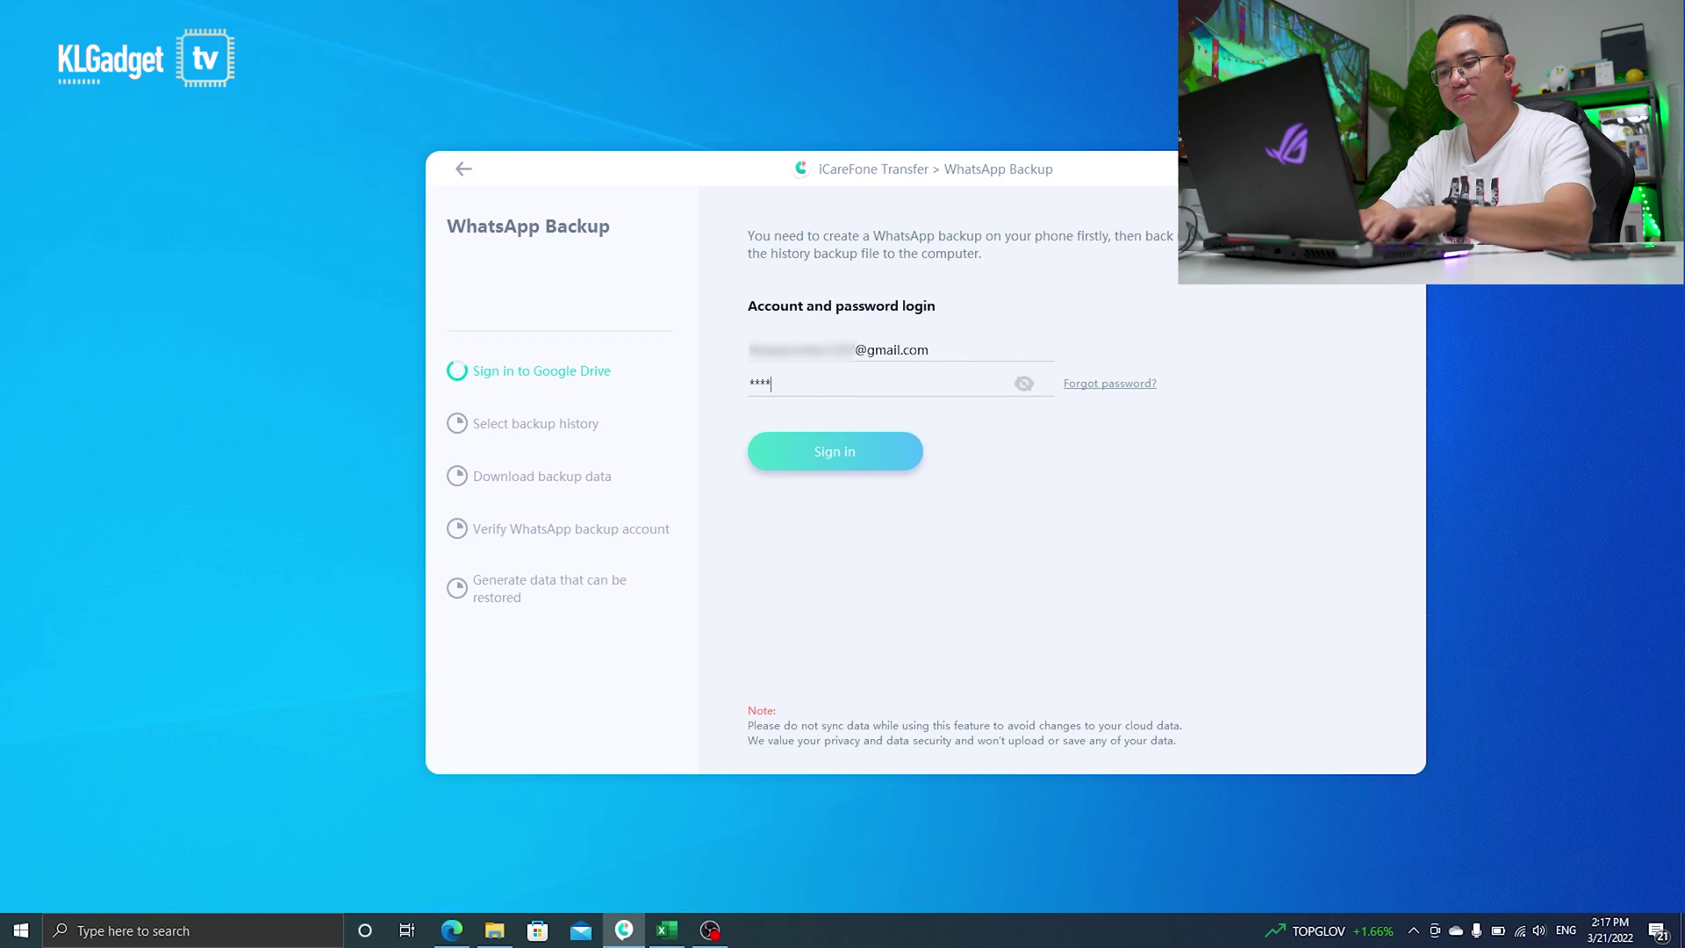
pyautogui.write('***')
pyautogui.click(822, 448)
pyautogui.write('*********')
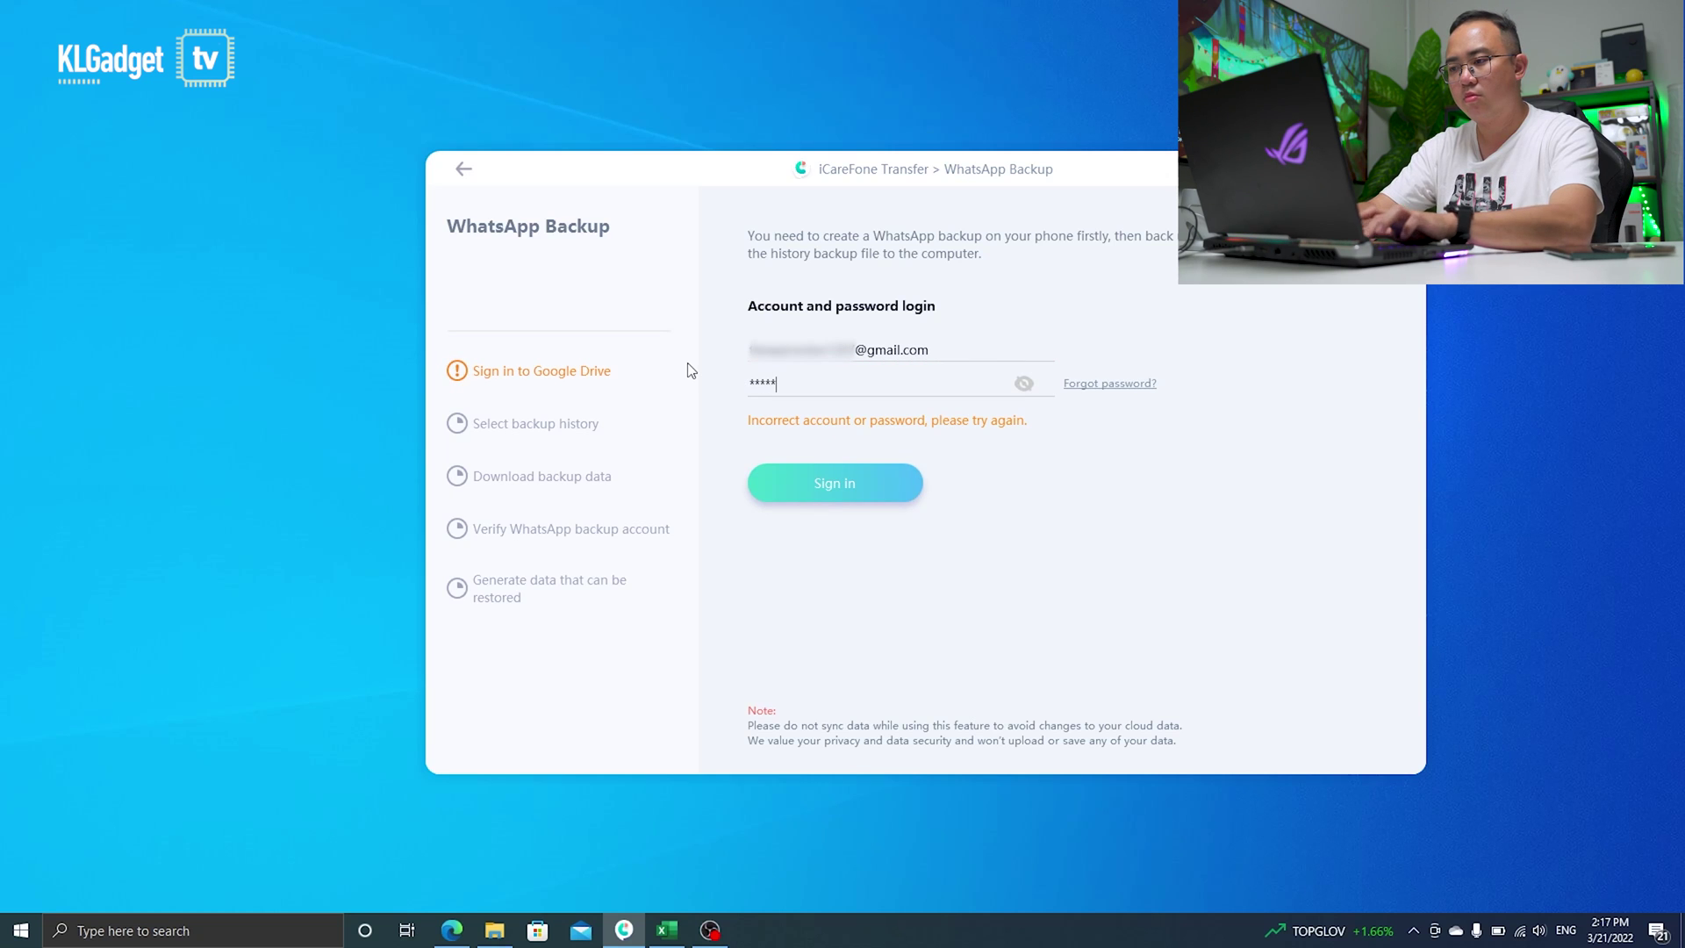
pyautogui.click(846, 478)
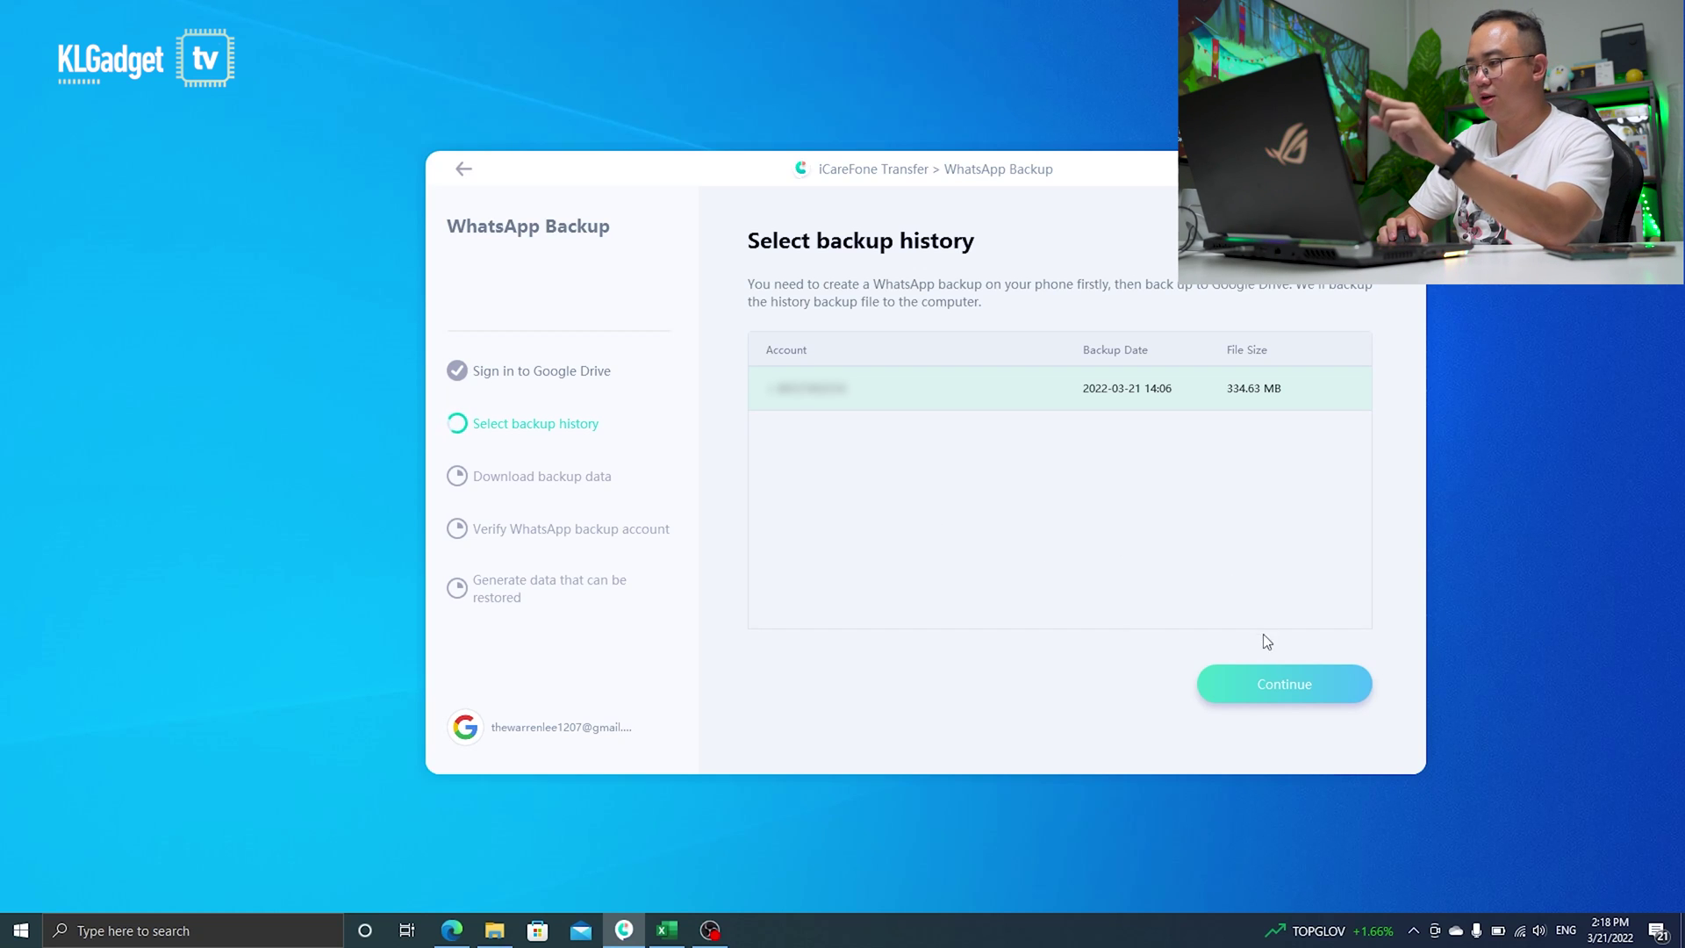
pyautogui.click(1271, 699)
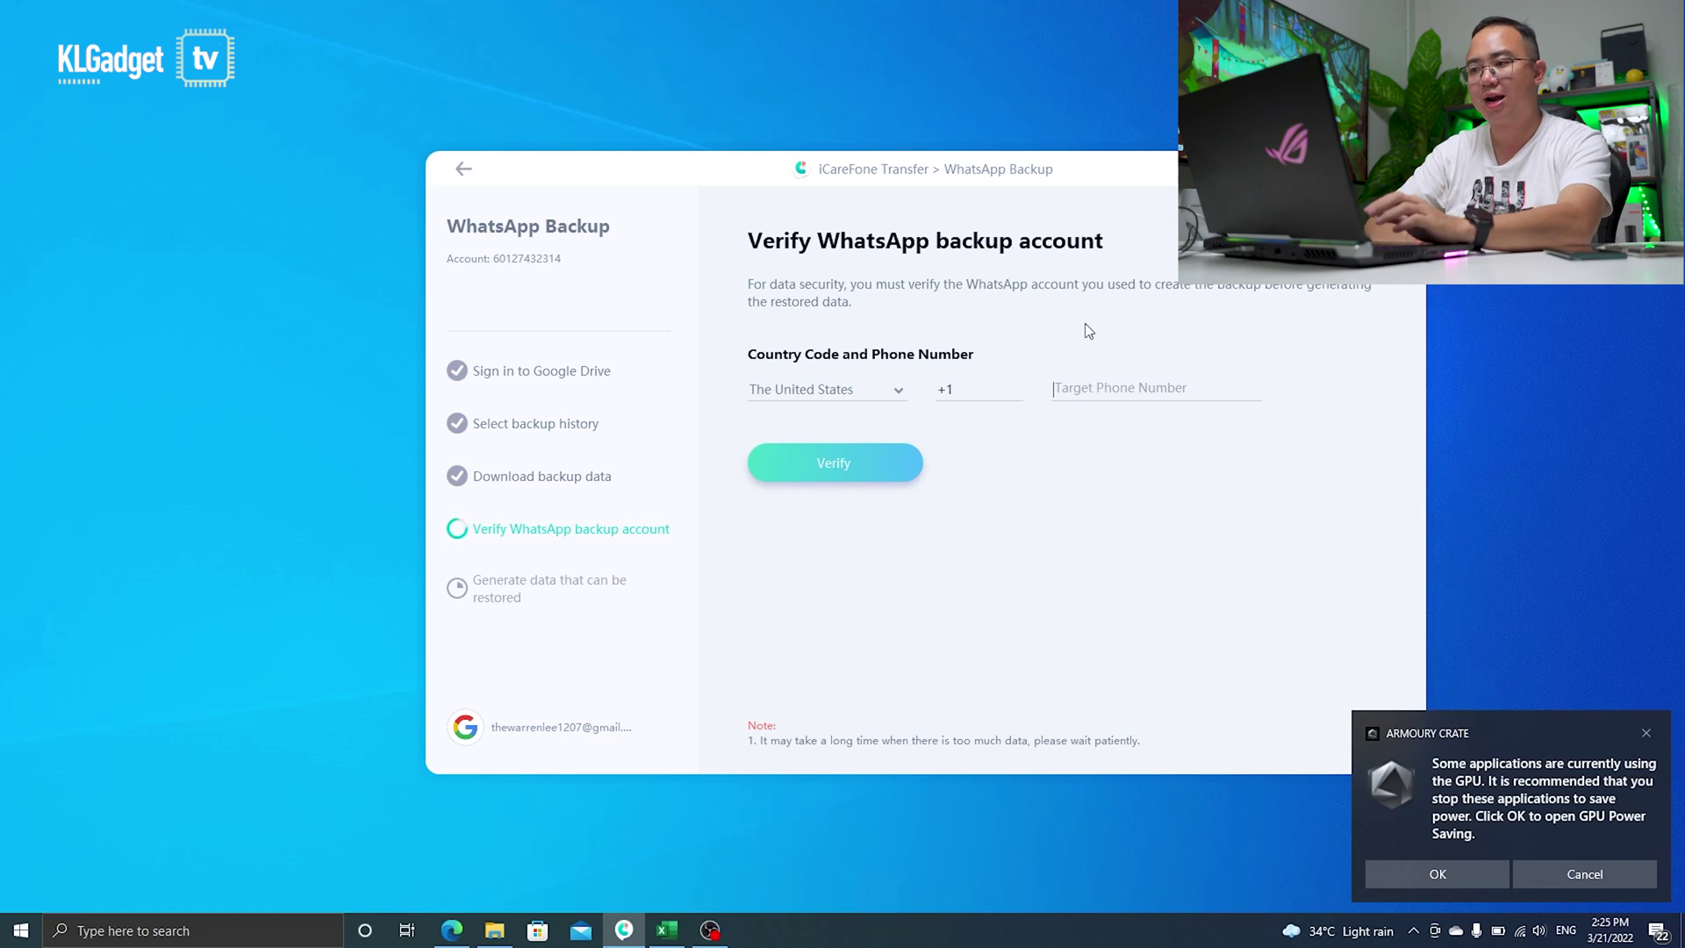
# Enter the WhatsApp phone number with country code +60, verify it, and accept the two-step warning
pyautogui.click(948, 387)
pyautogui.press('BackSpace')
pyautogui.write('60')
pyautogui.click(1121, 397)
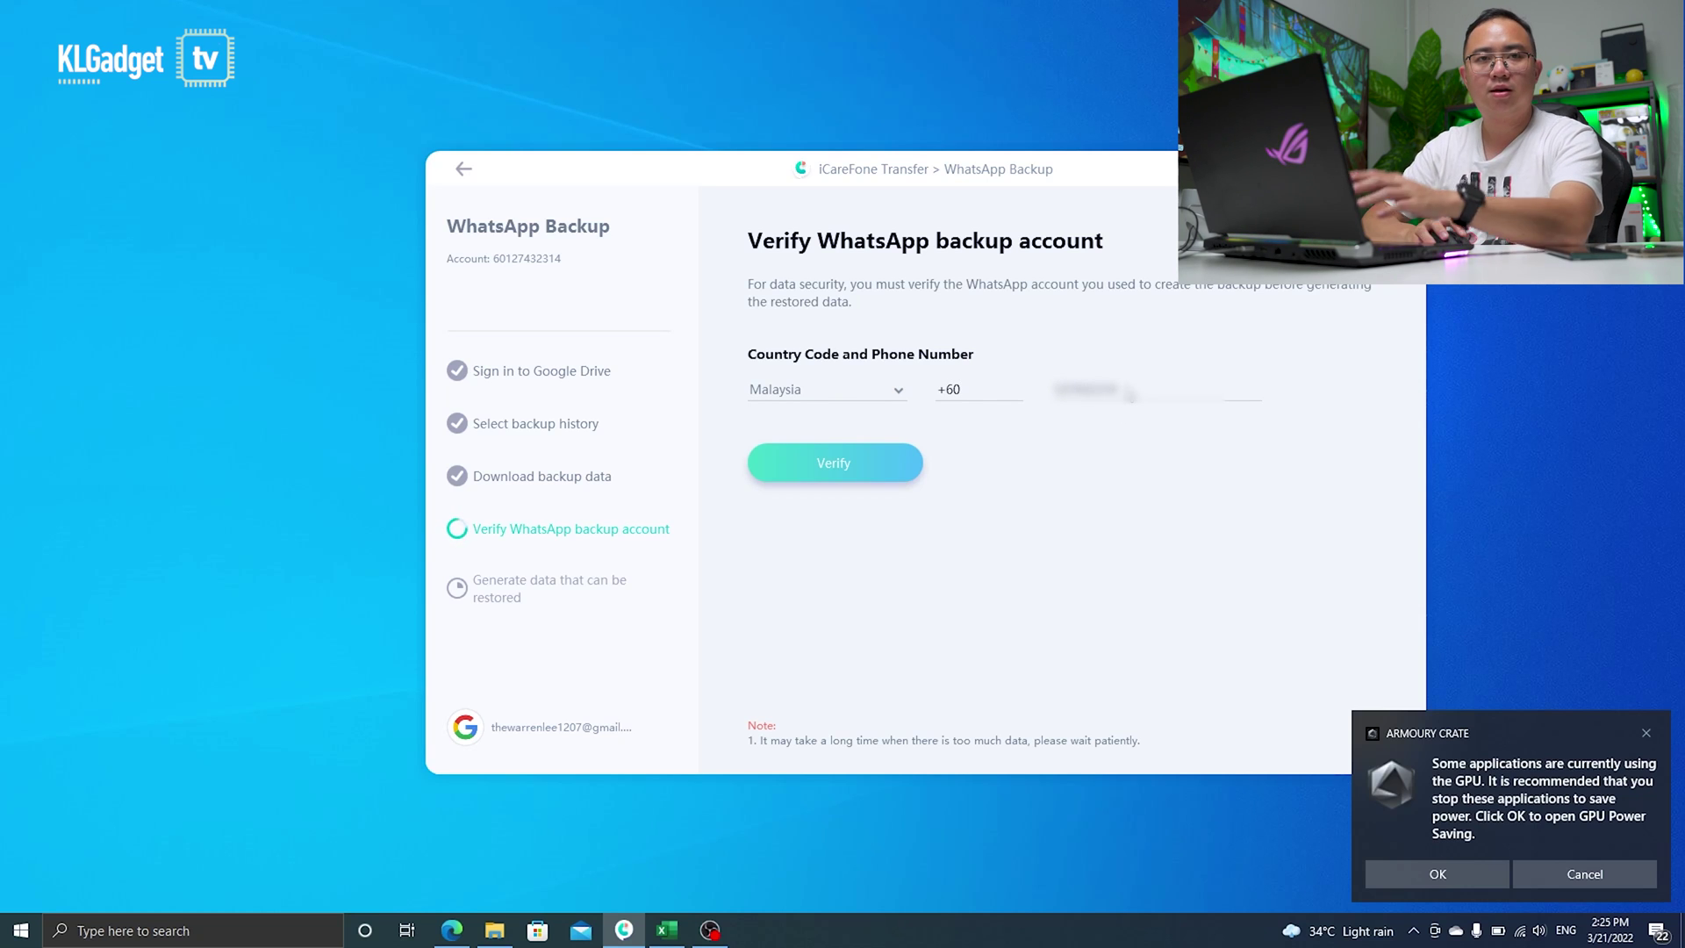
pyautogui.click(839, 472)
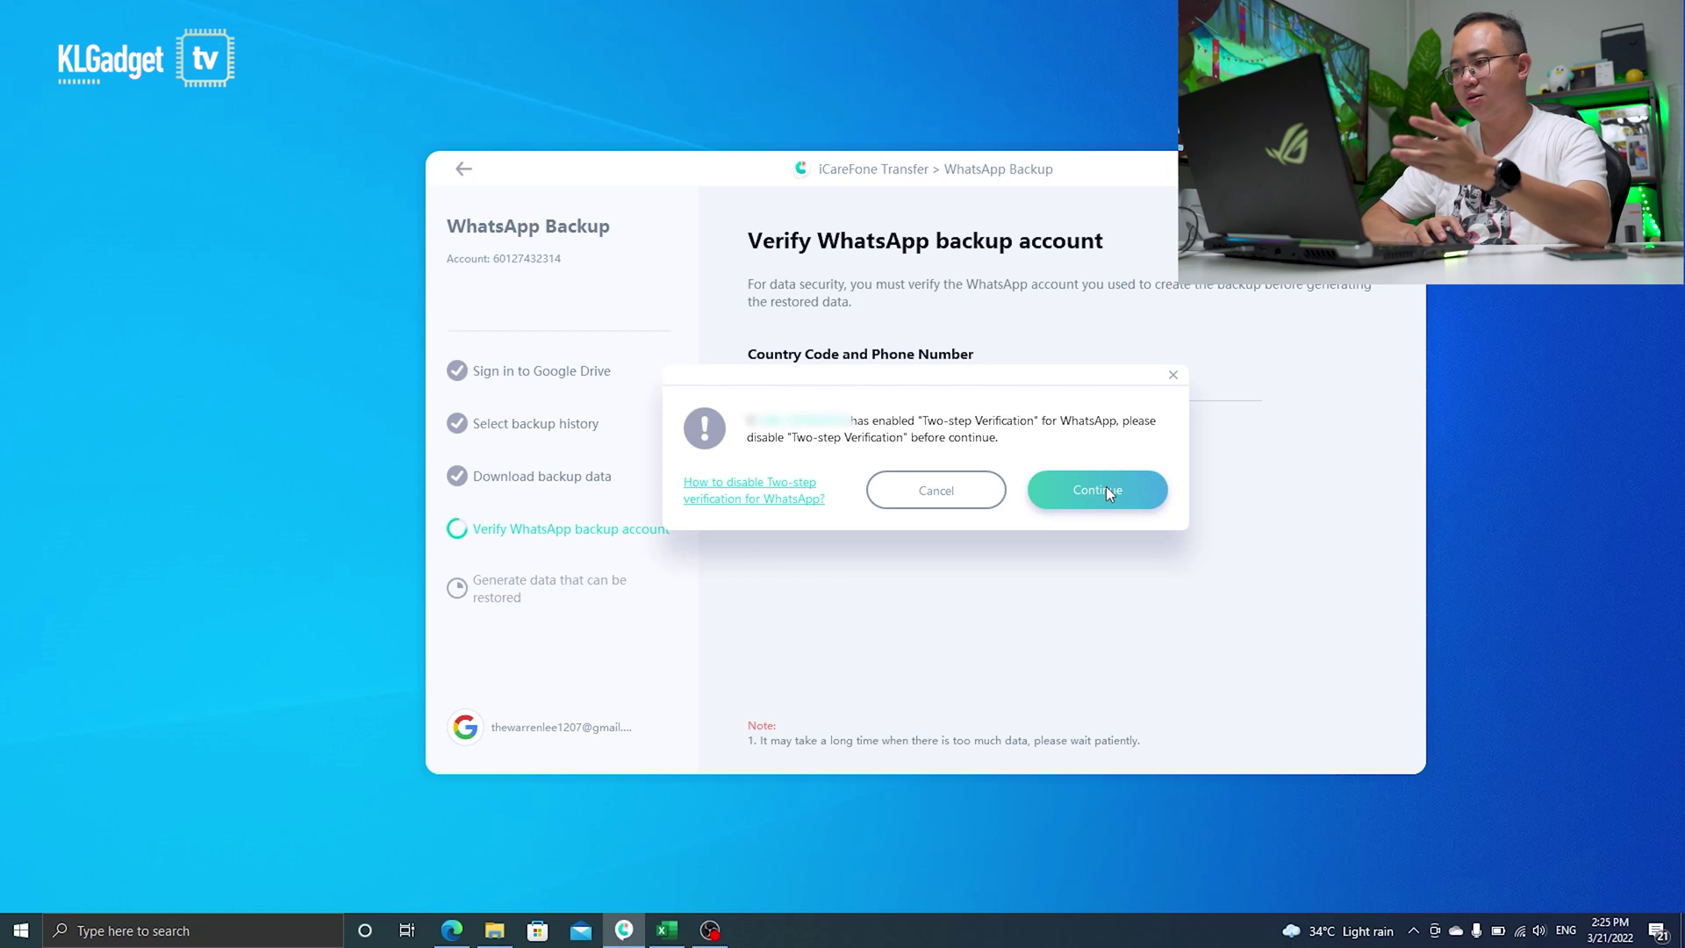
pyautogui.click(1105, 492)
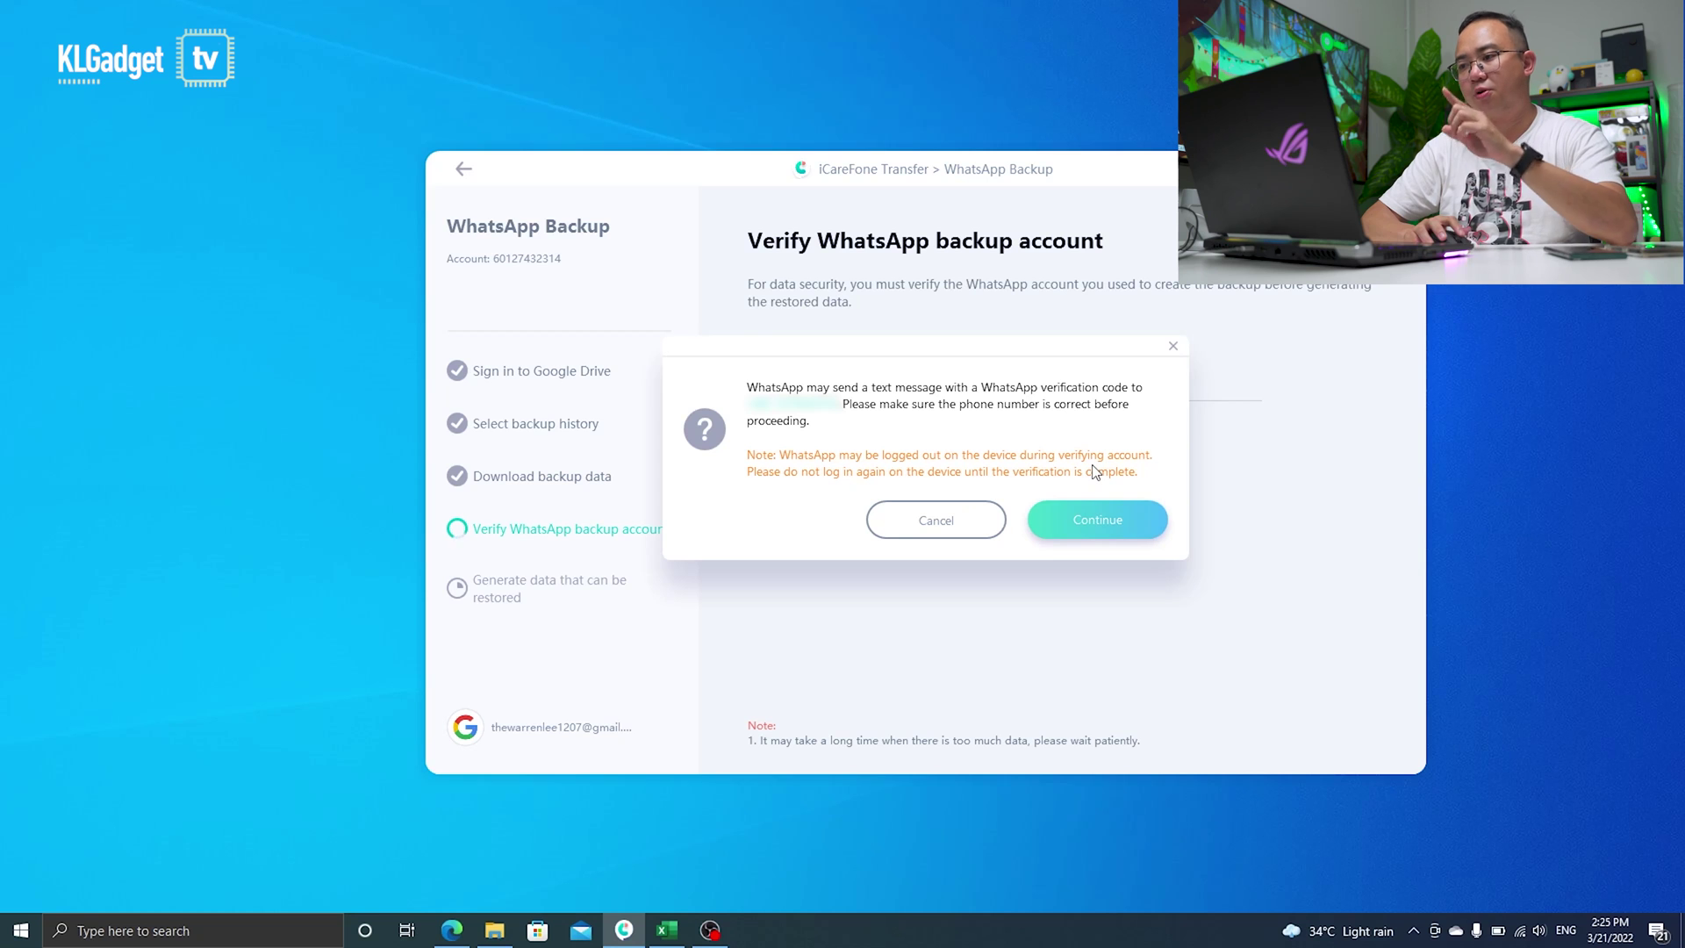
# Accept the SMS code request, then enter and submit the 6-digit verification code
pyautogui.click(1097, 519)
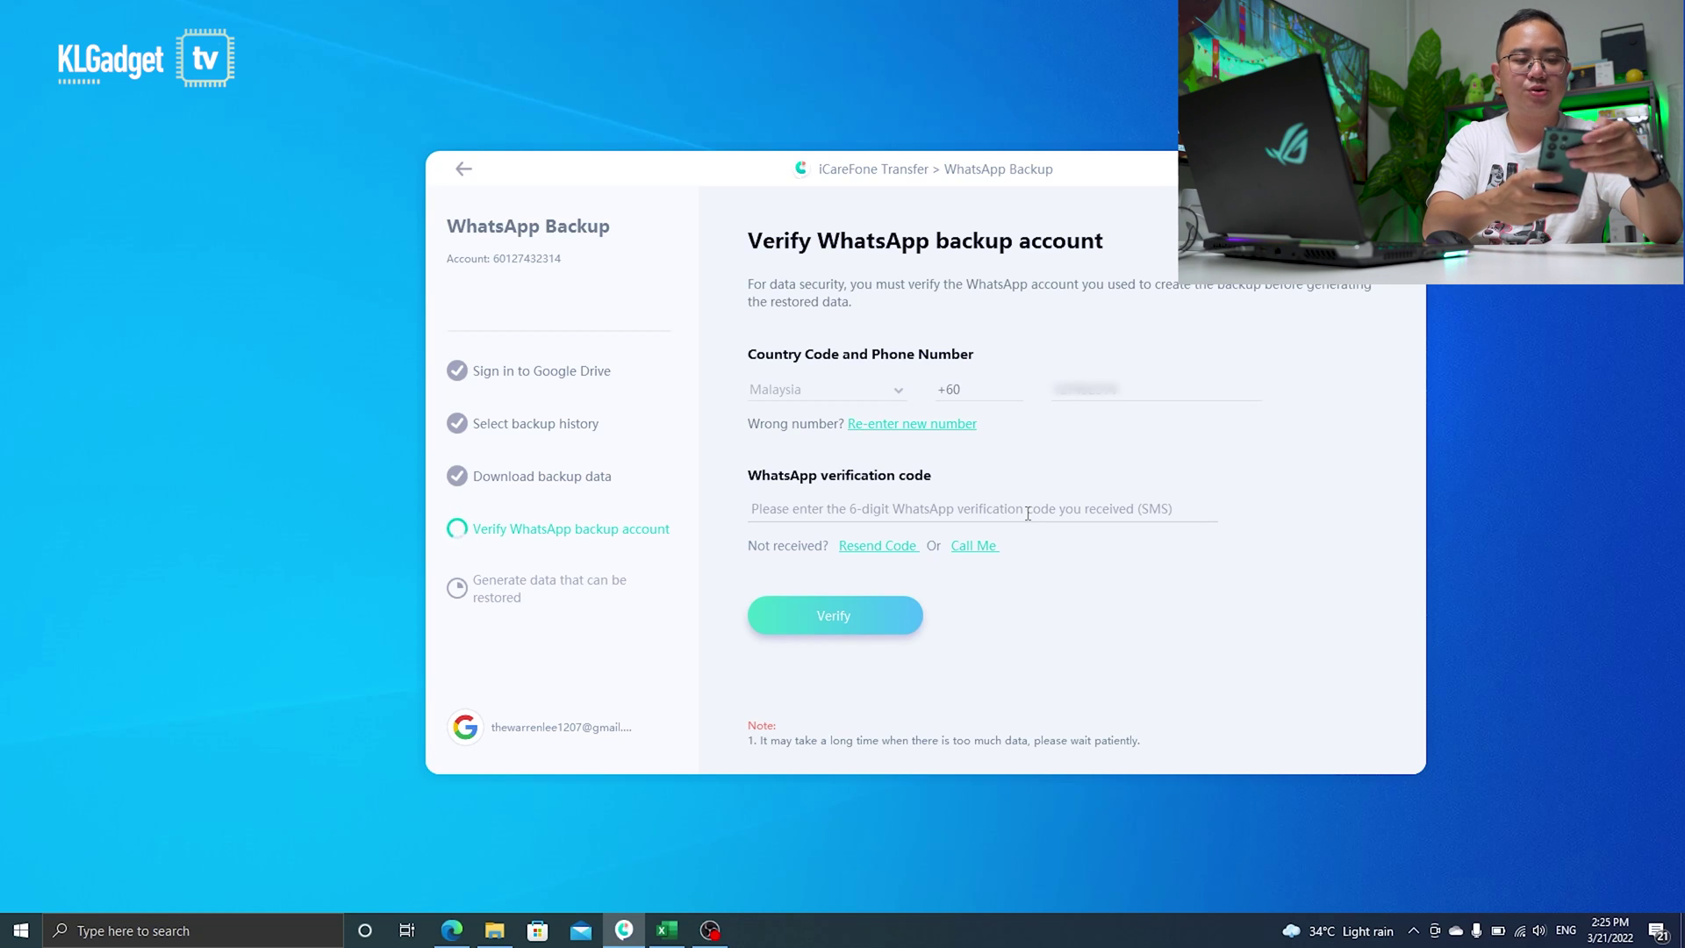
pyautogui.click(1070, 515)
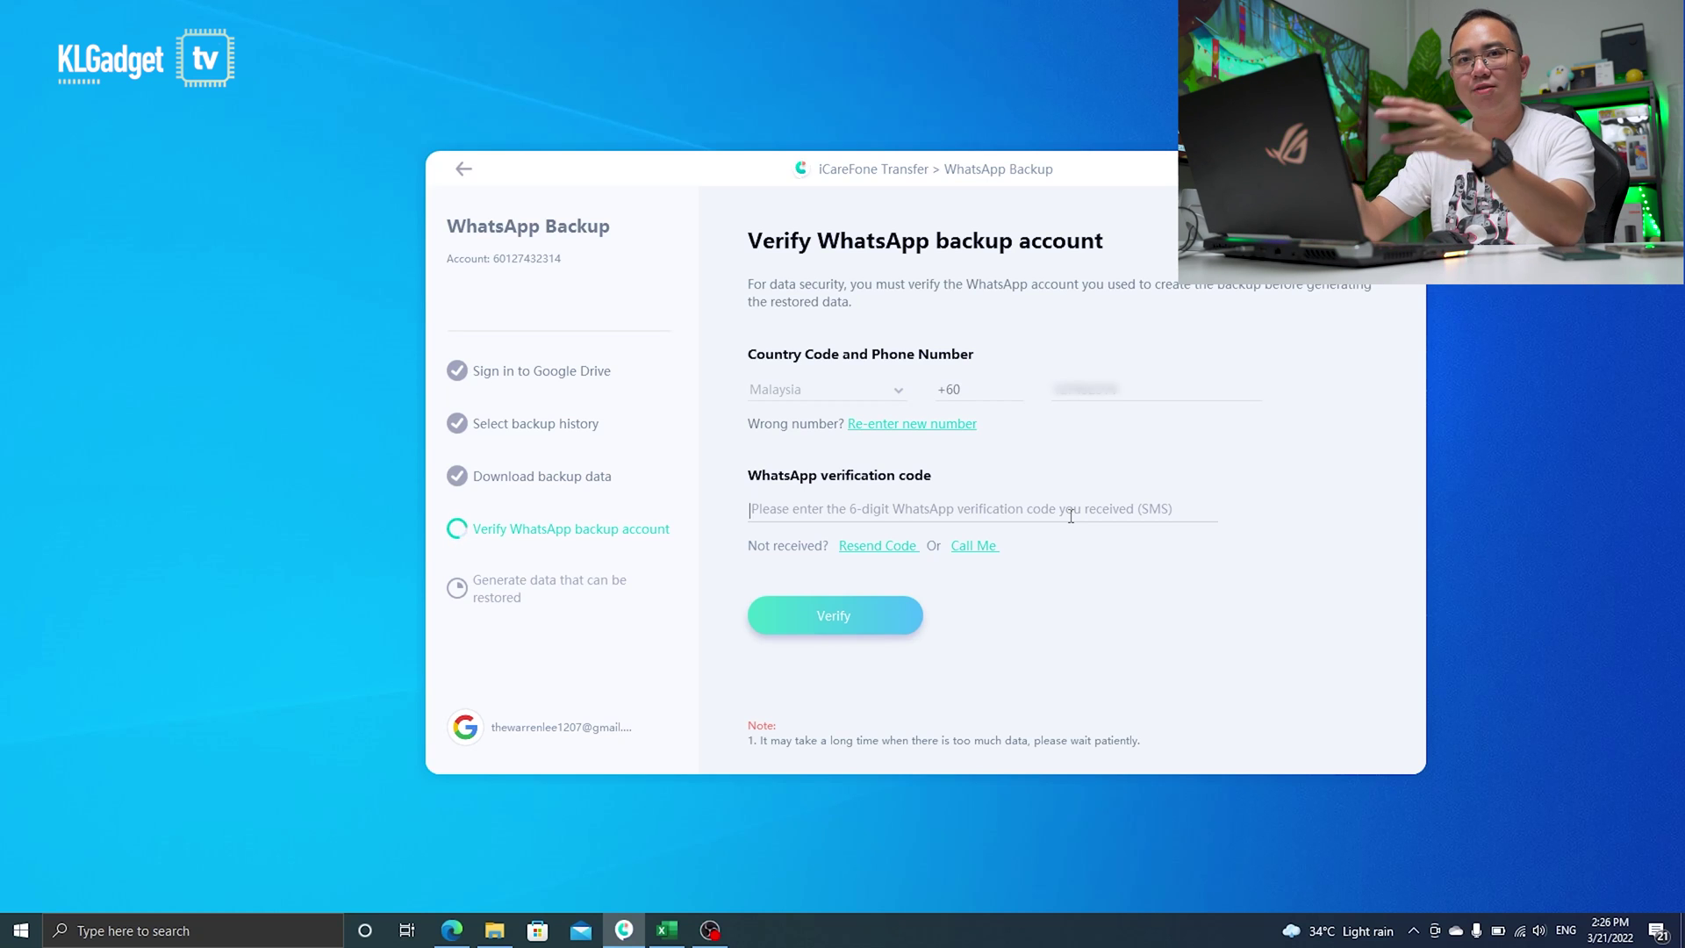
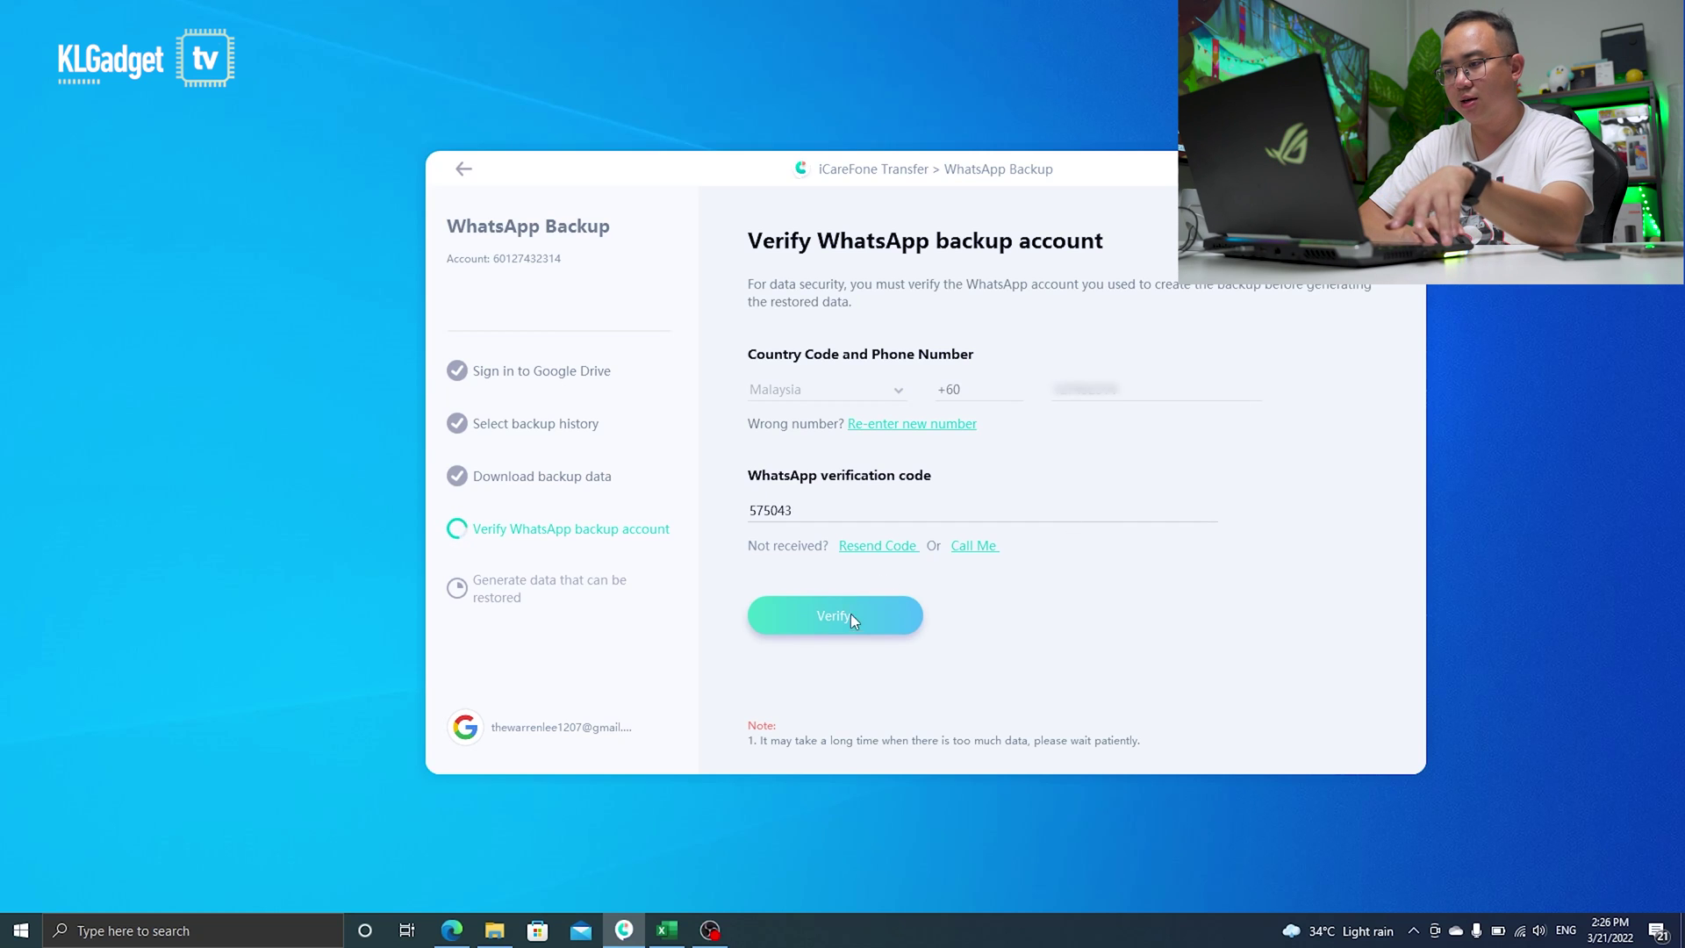
pyautogui.click(850, 616)
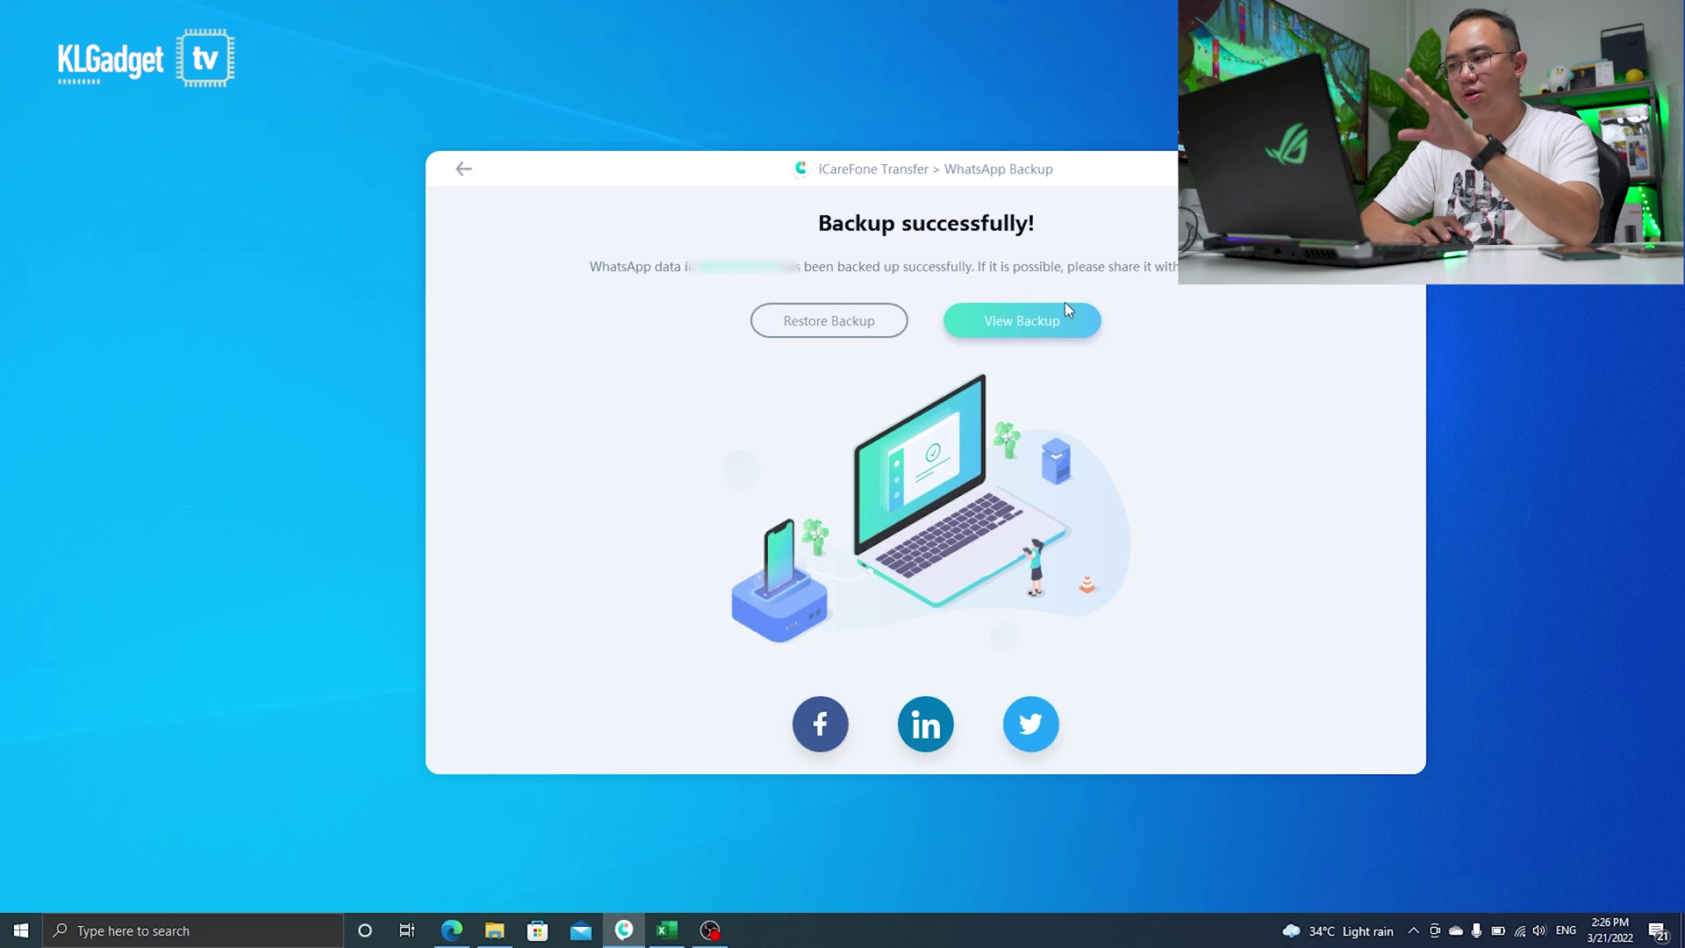
# Browse the backup's Messages list, then confirm restoring all data to an iOS device
pyautogui.click(1061, 324)
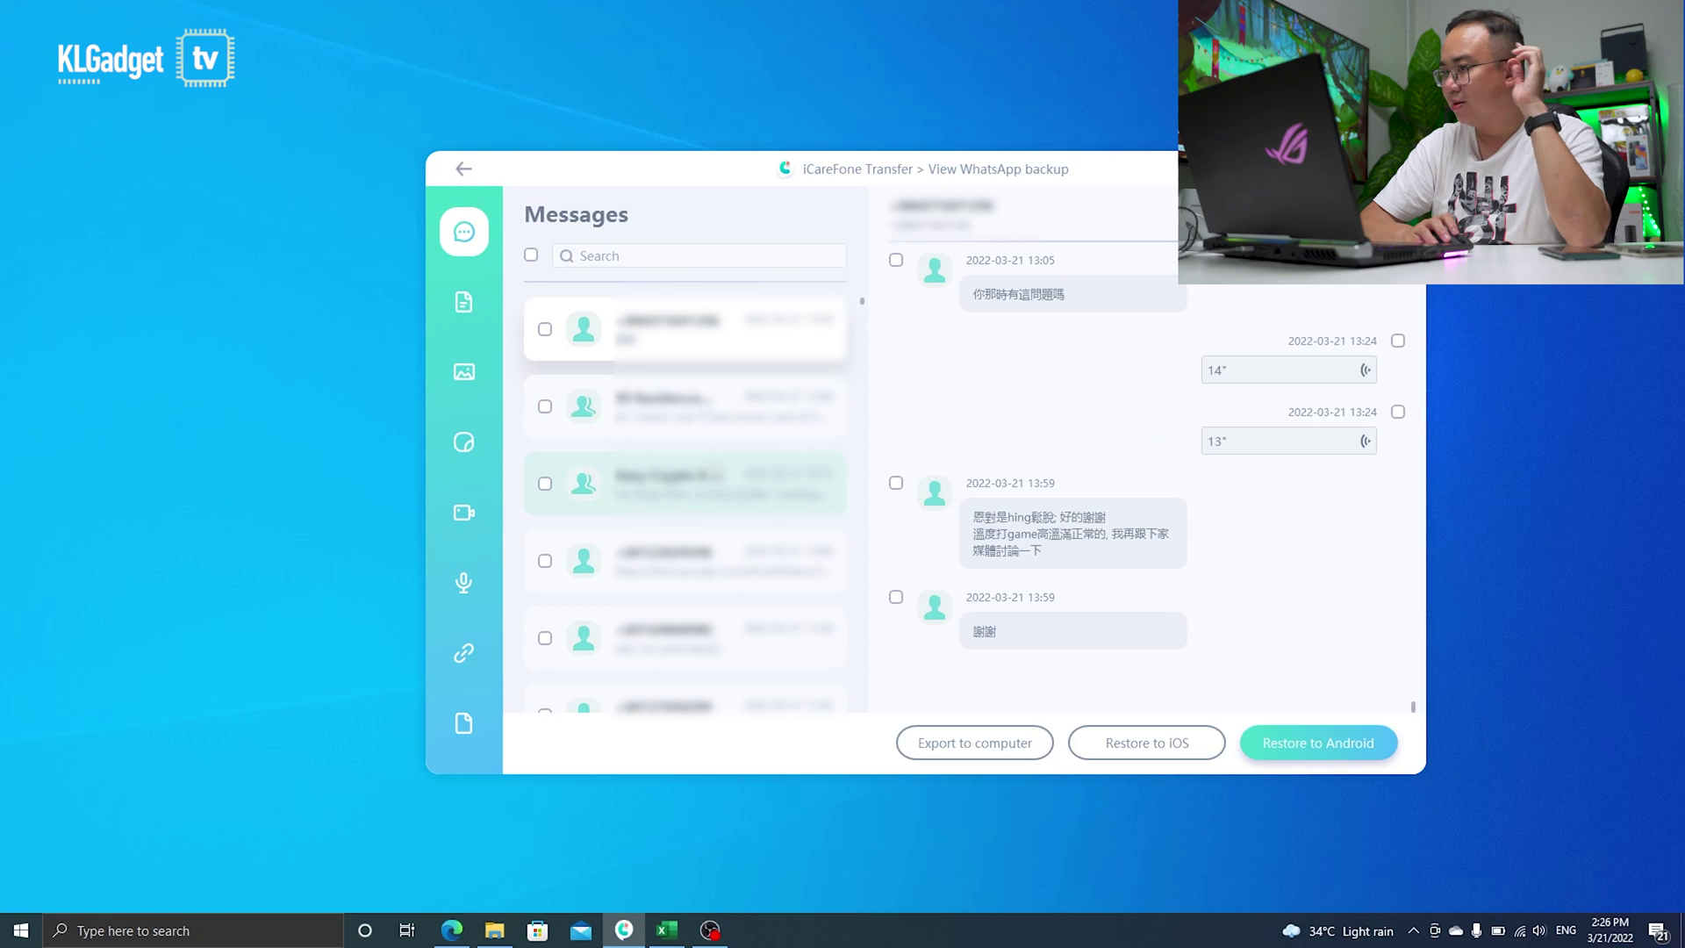
pyautogui.scroll(-5, 717, 569)
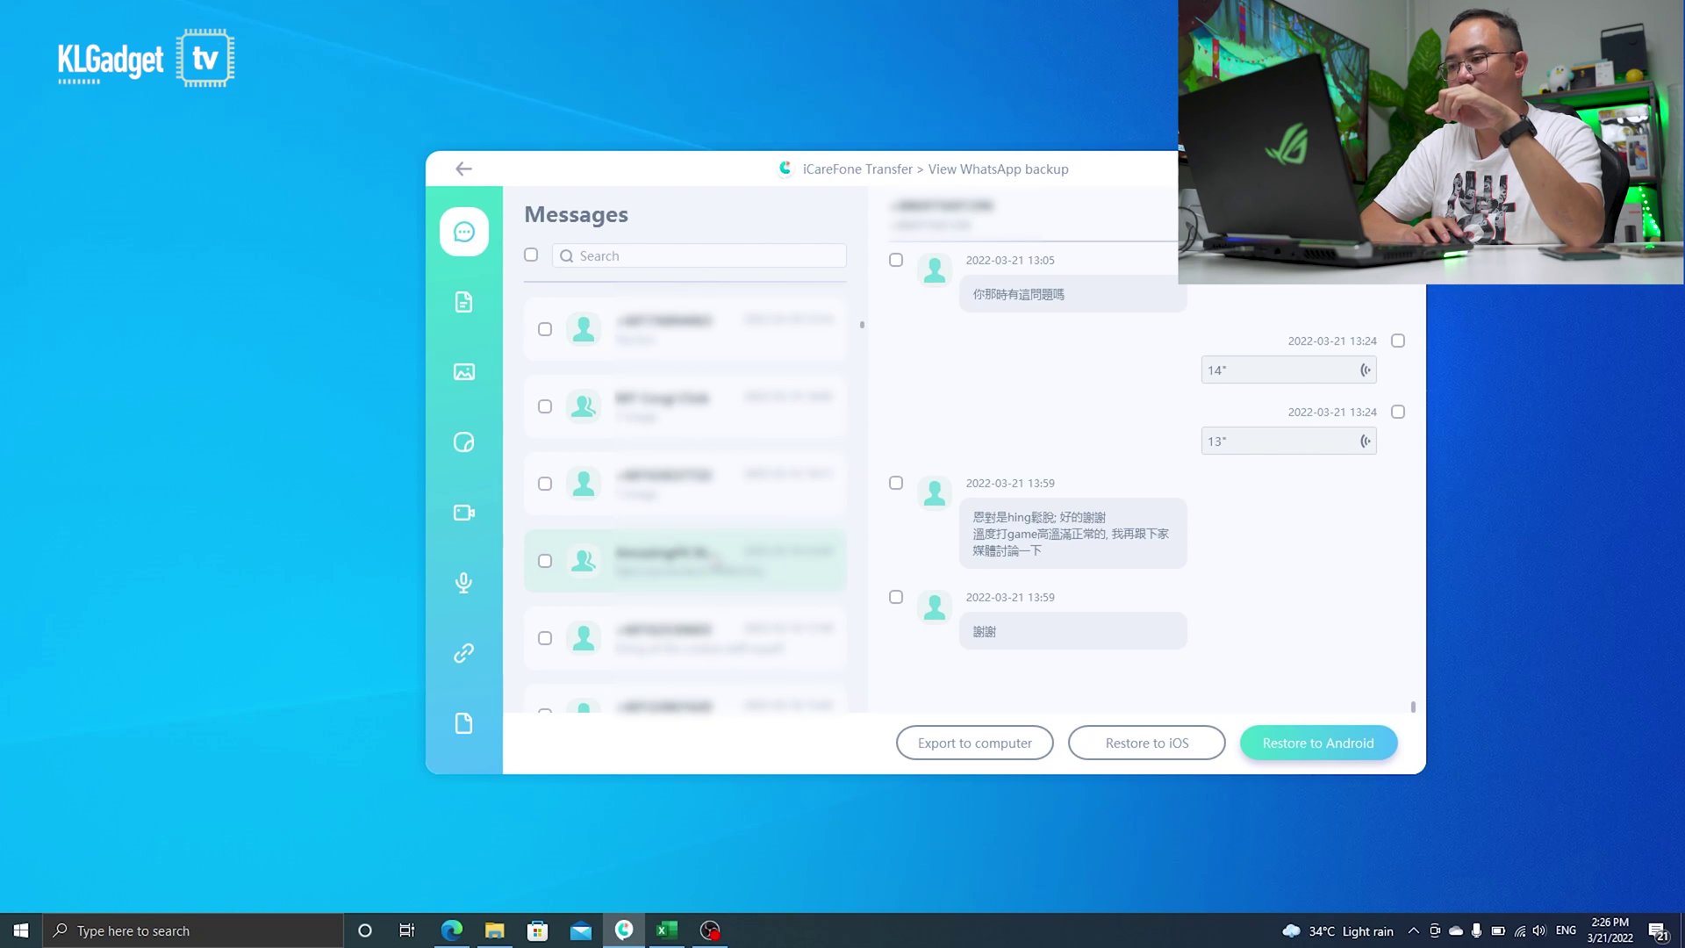
pyautogui.scroll(-6, 716, 569)
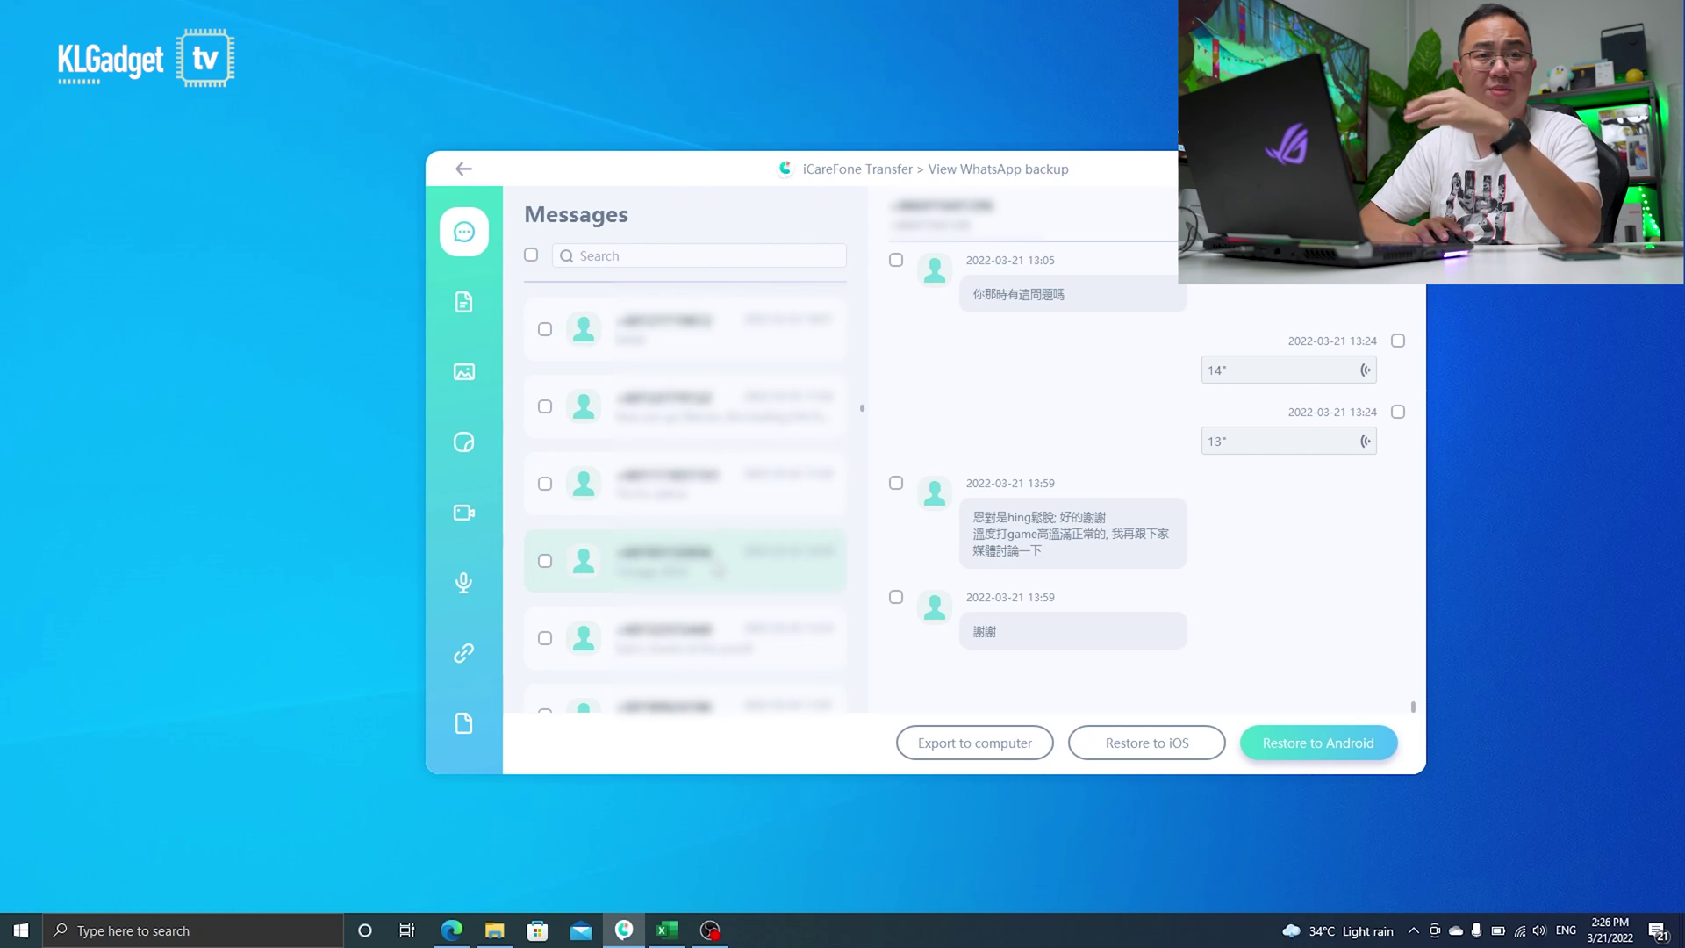
pyautogui.scroll(-7, 721, 555)
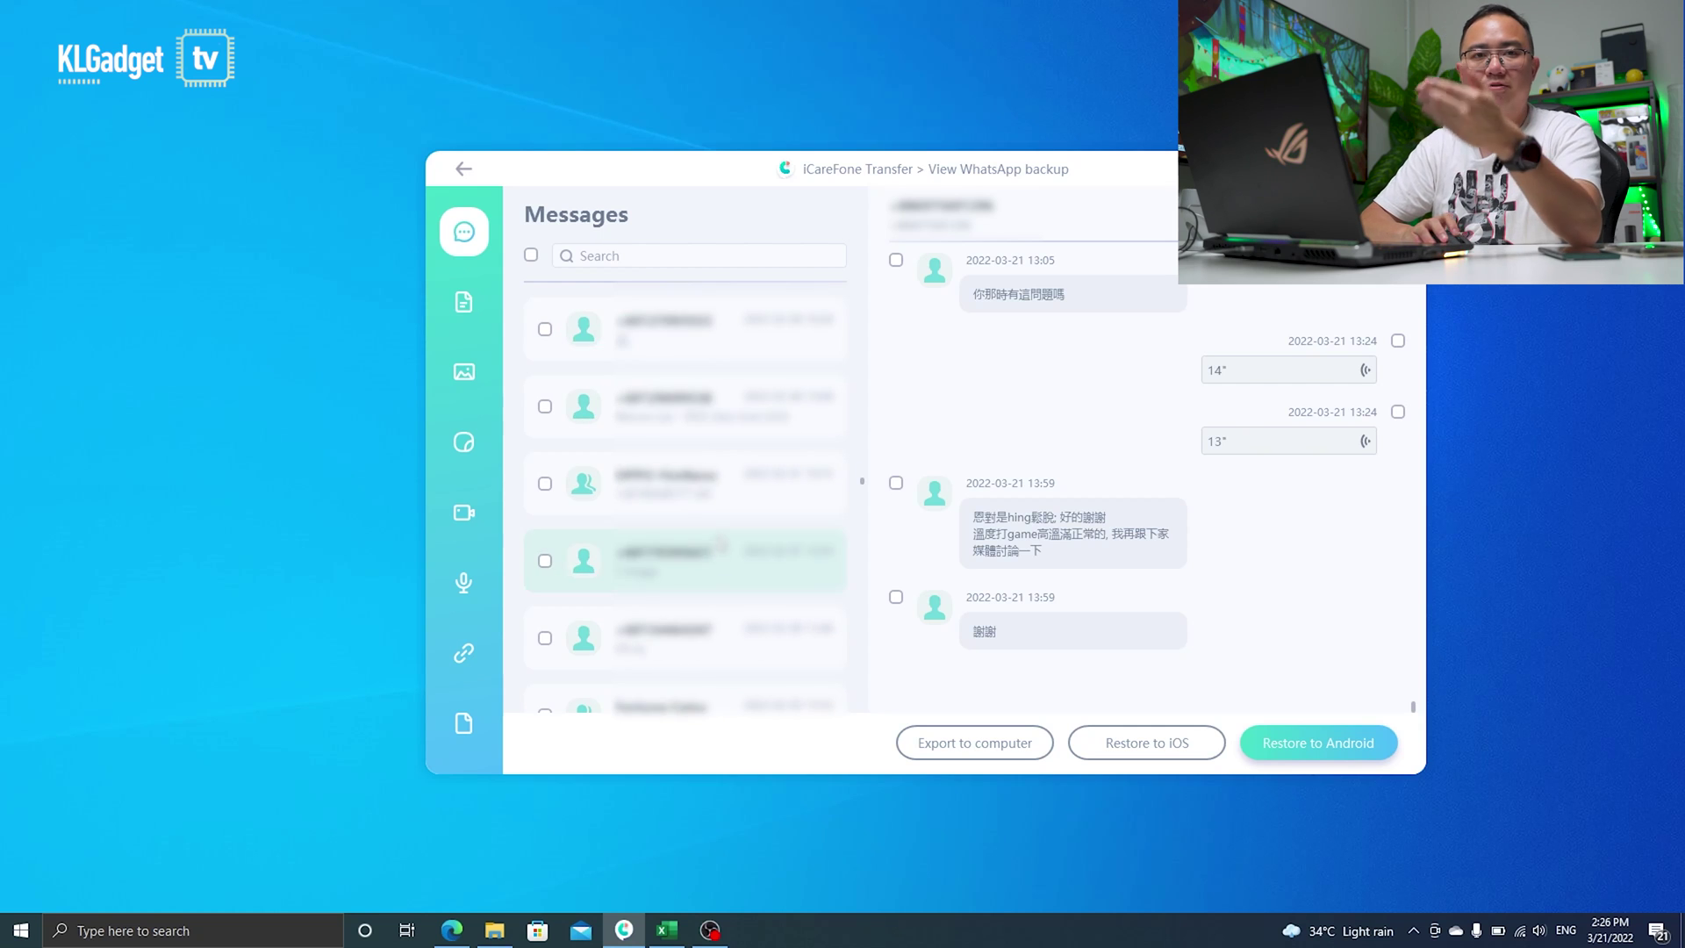
pyautogui.scroll(-4, 725, 552)
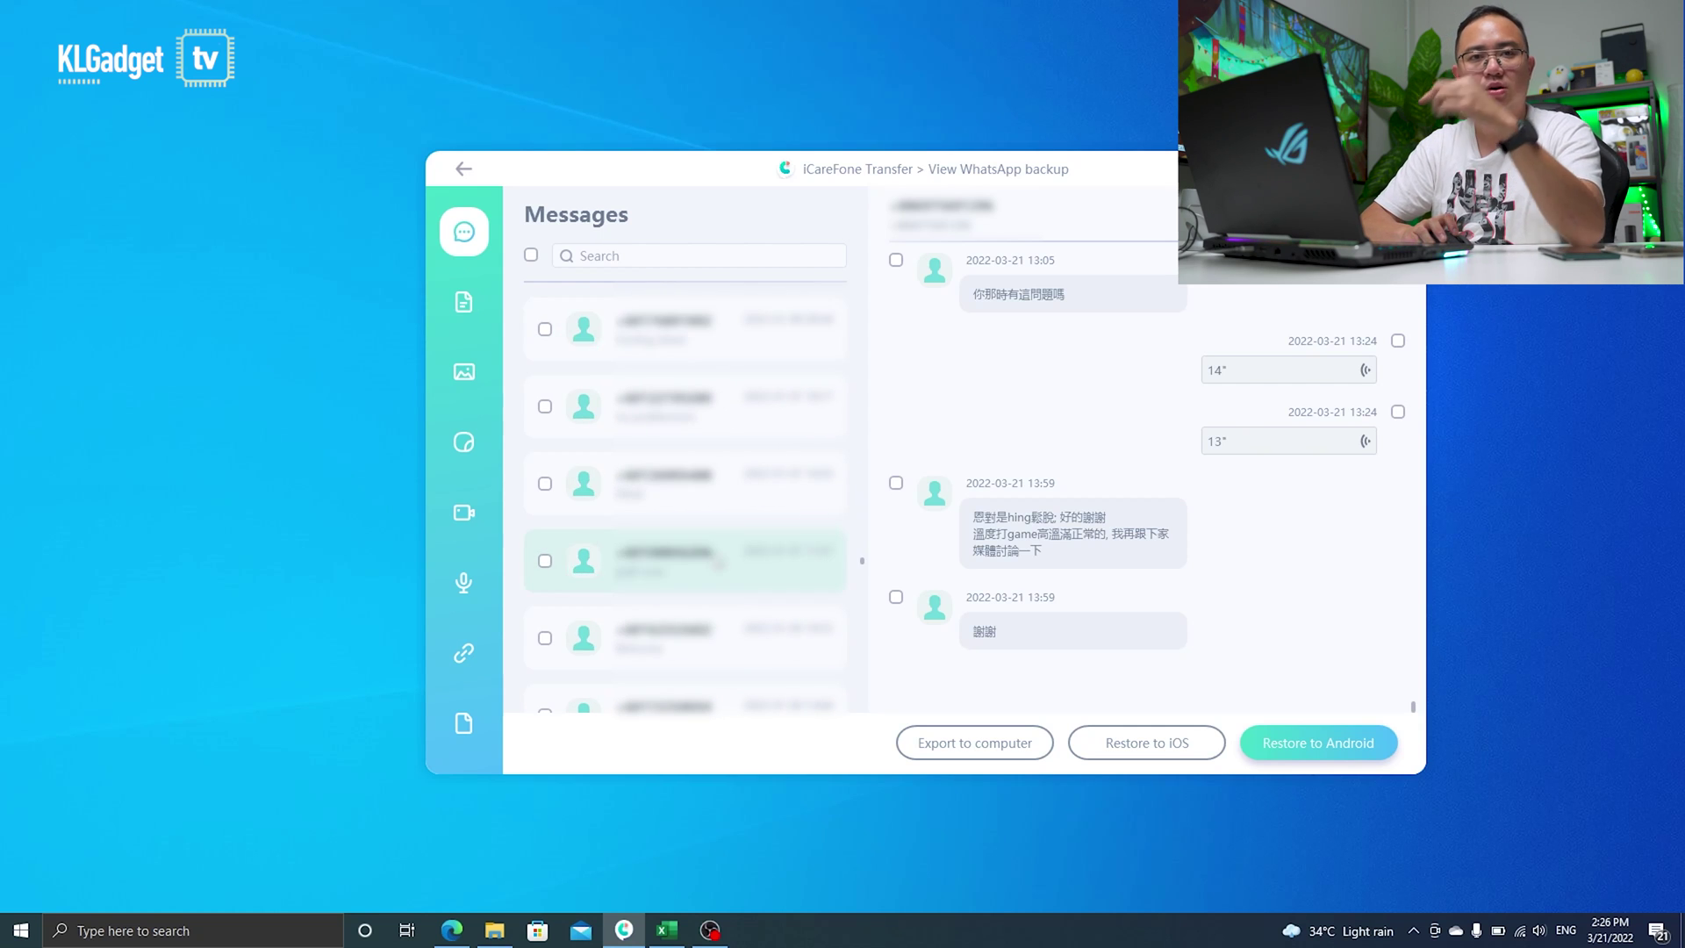
pyautogui.scroll(8, 725, 553)
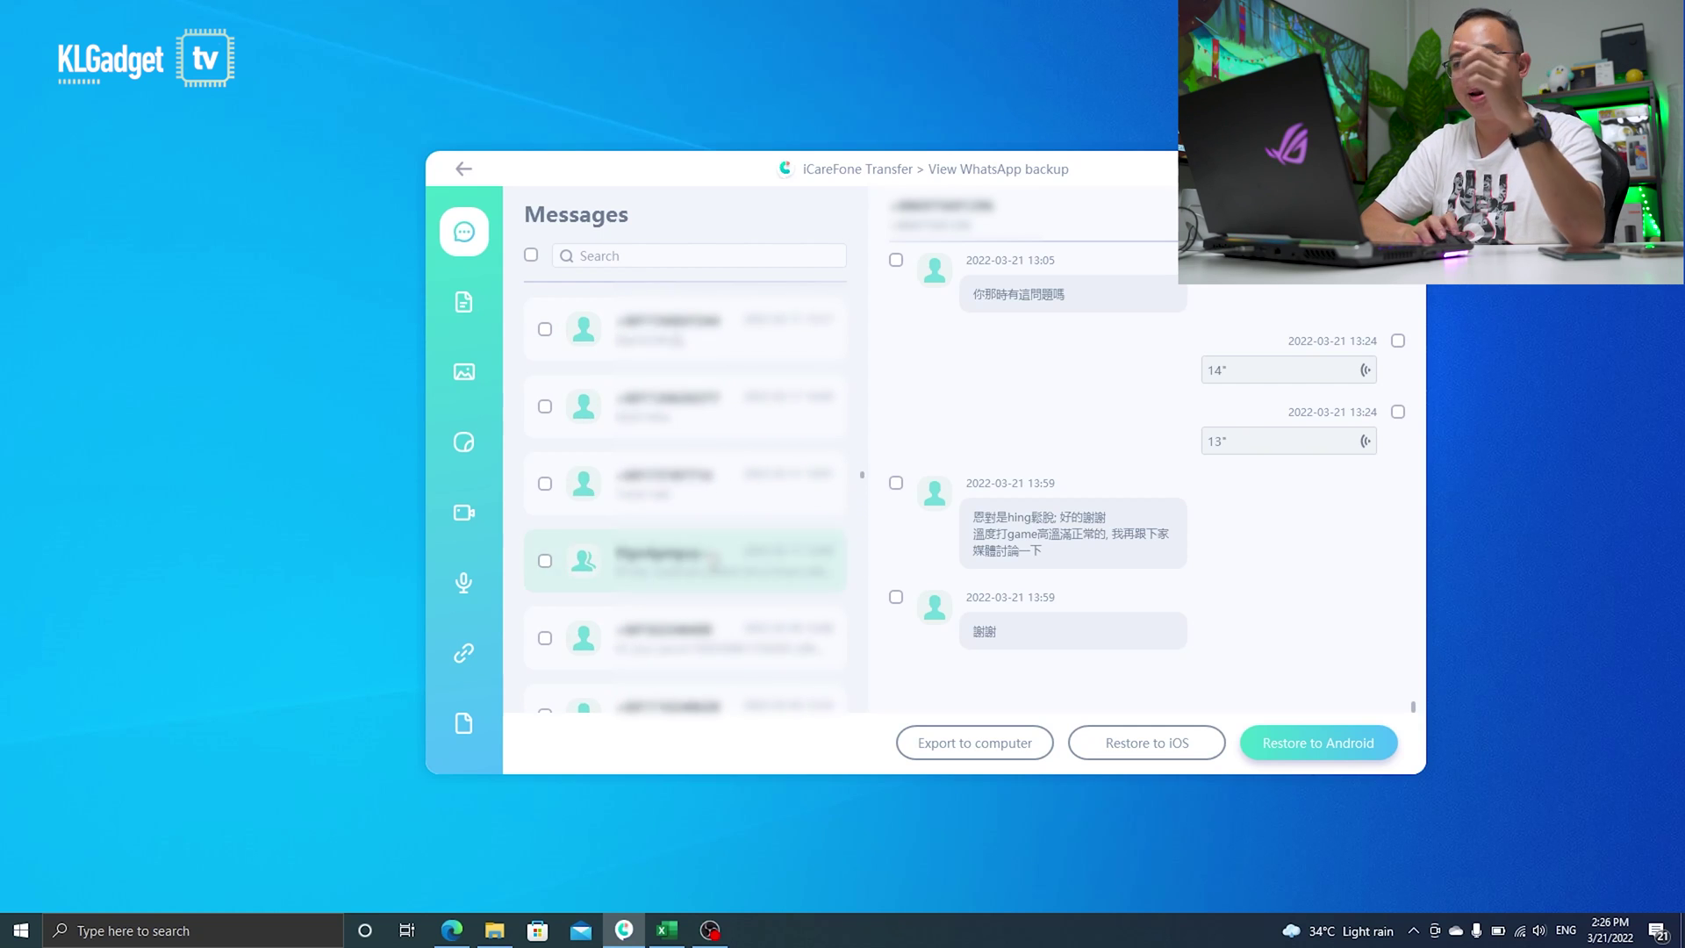
pyautogui.scroll(3, 715, 554)
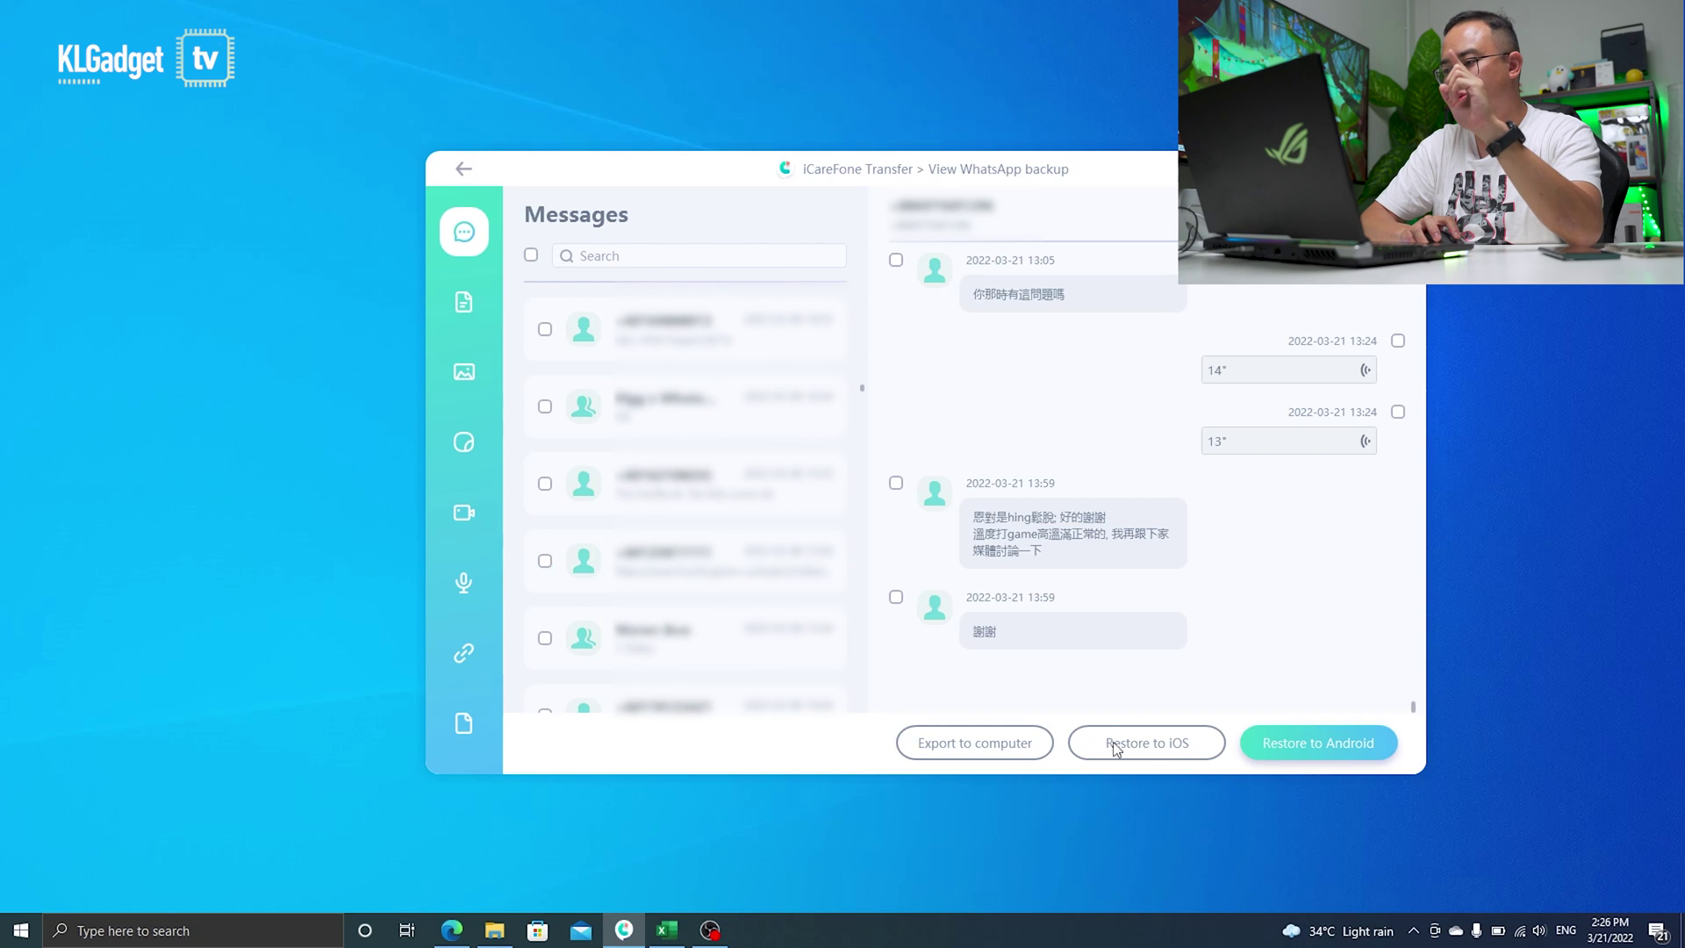
pyautogui.click(1144, 753)
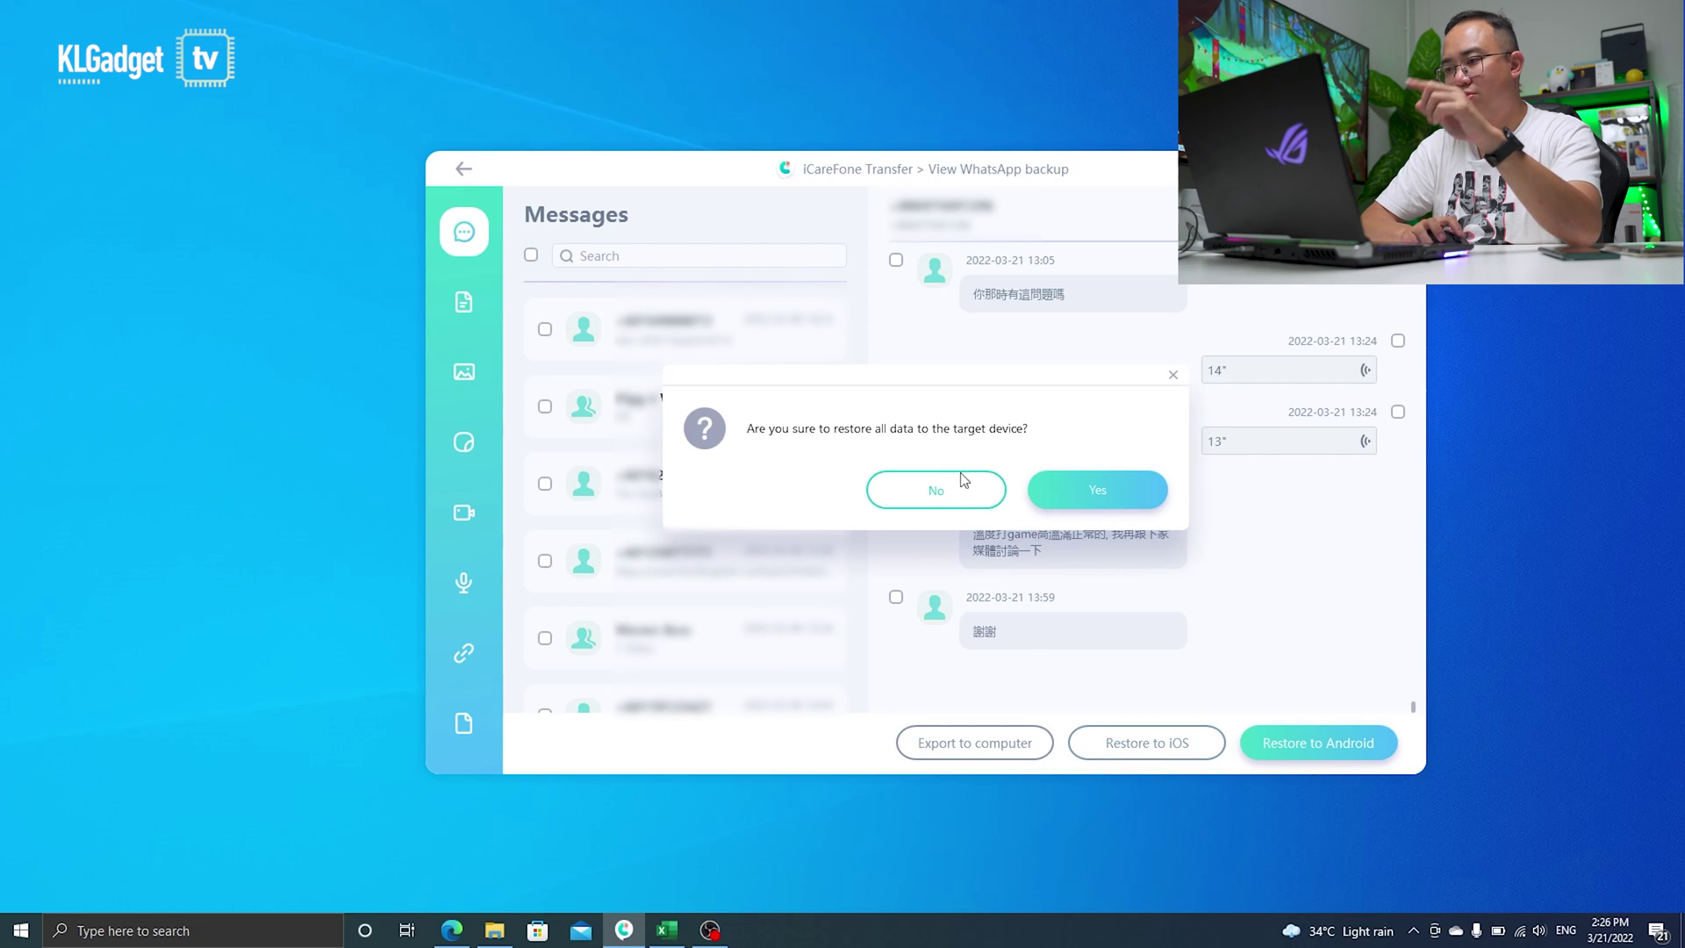
pyautogui.click(1082, 499)
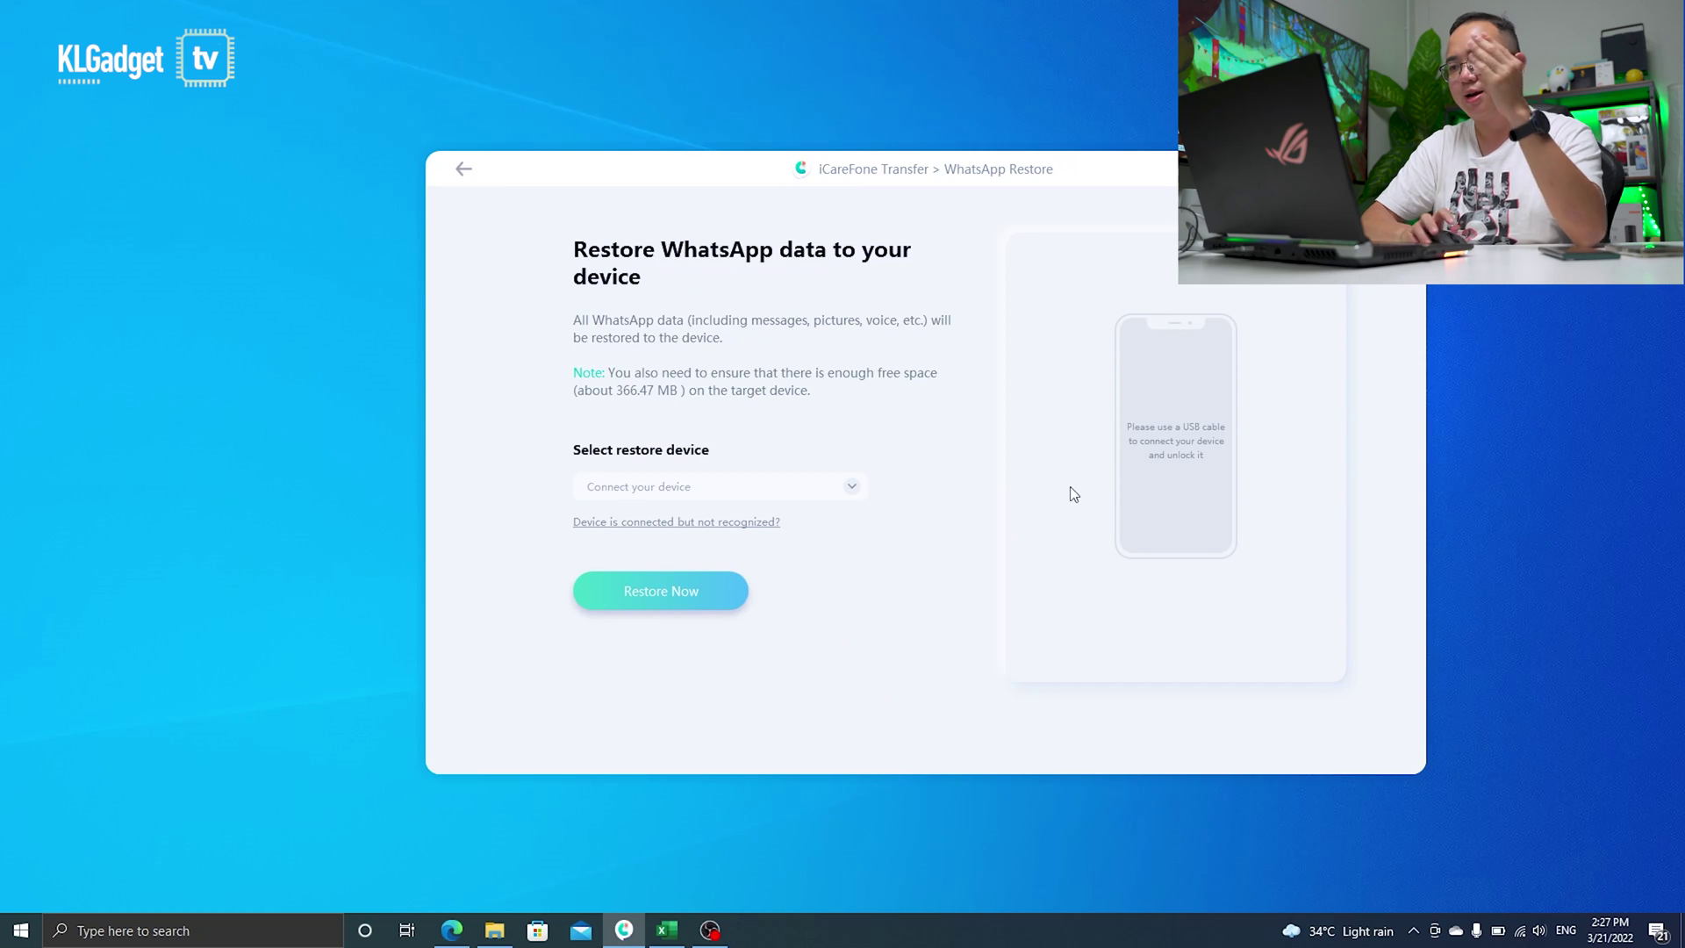